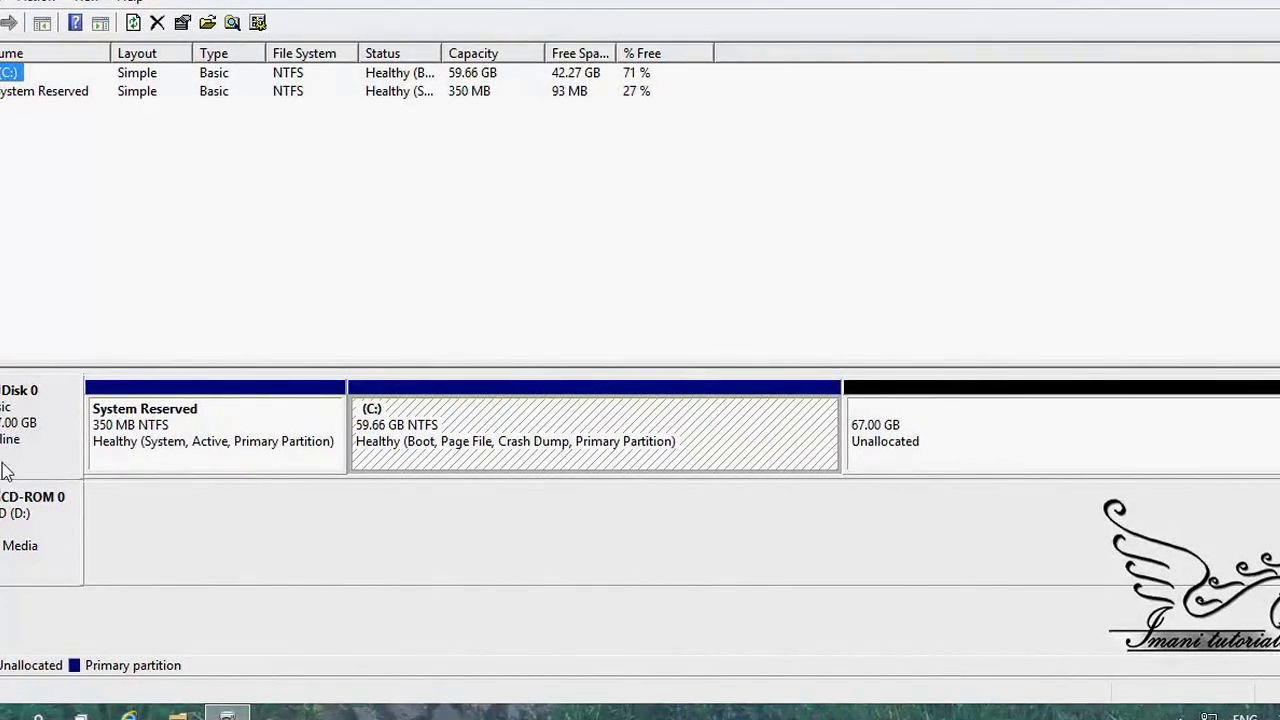
Step: Bring up the context menu for Disk 0's 67.00 GB unallocated space
{"action": "right_click", "coordinate": [908, 410]}
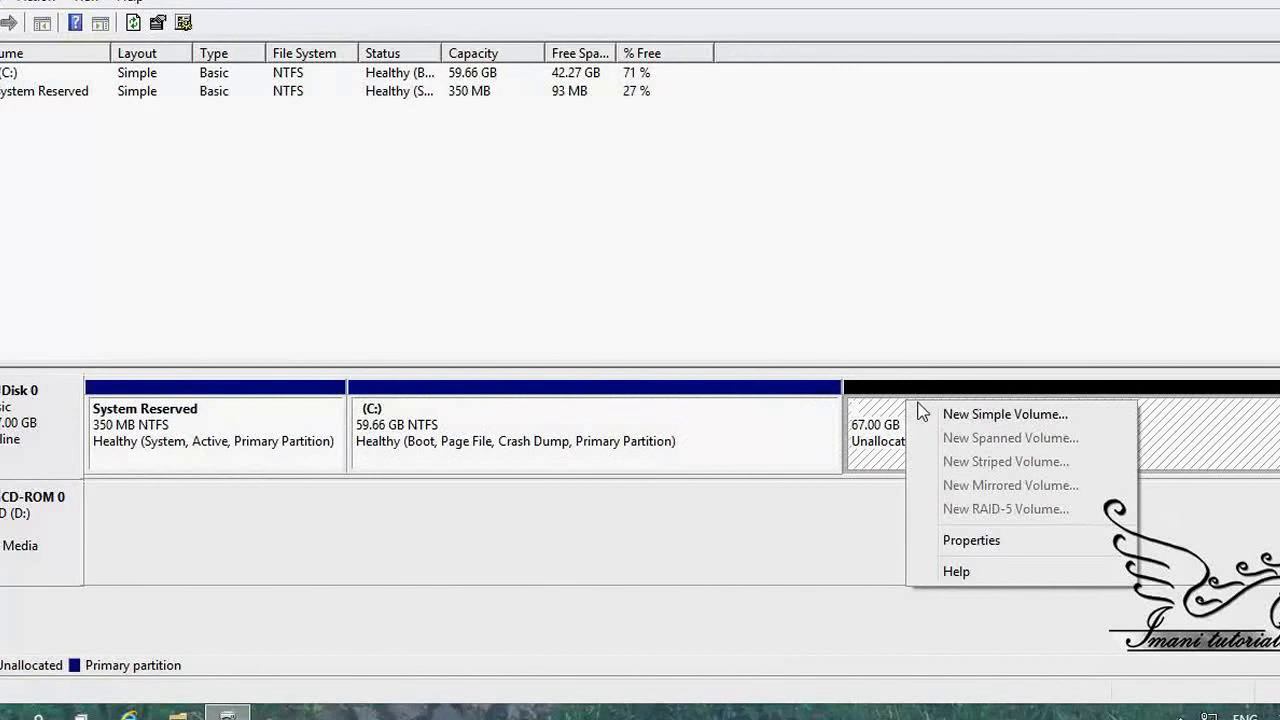
Step: Create a full-size 68606 MB NTFS simple volume labelled New Volume with drive letter E
{"action": "left_click", "coordinate": [938, 416]}
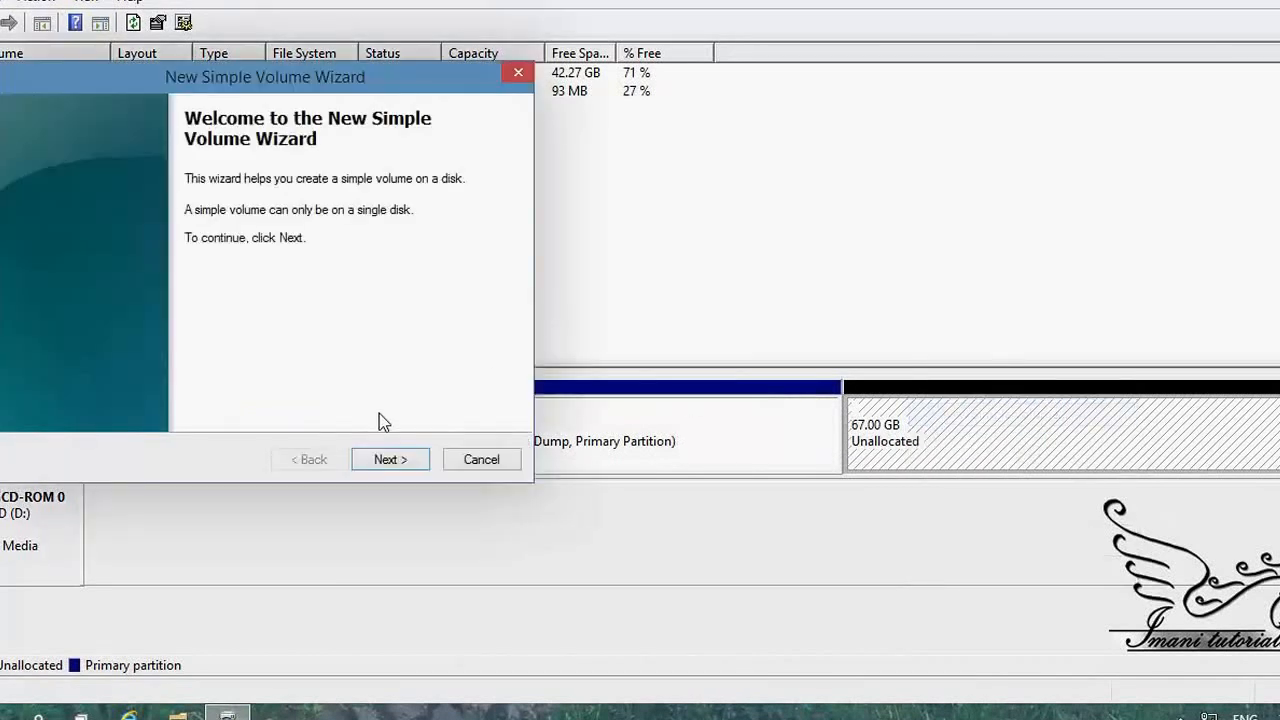
{"action": "left_click", "coordinate": [394, 461]}
{"action": "left_click", "coordinate": [391, 461]}
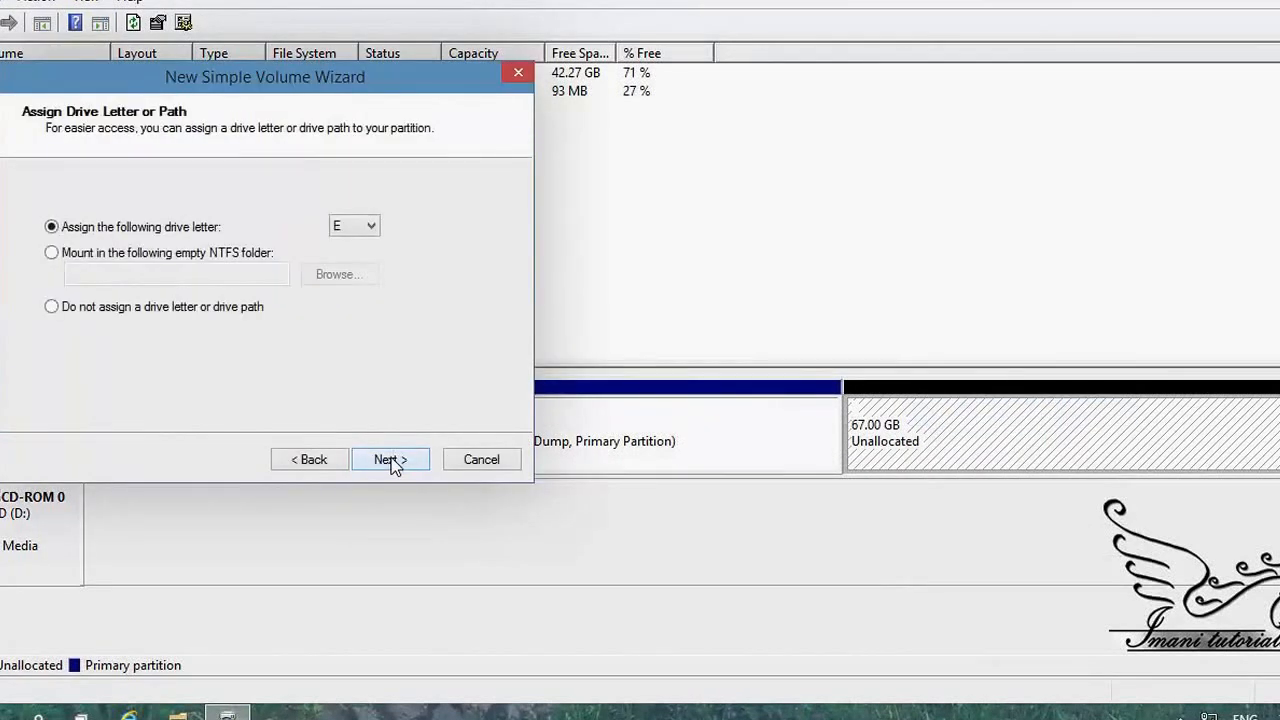
{"action": "left_click", "coordinate": [404, 462]}
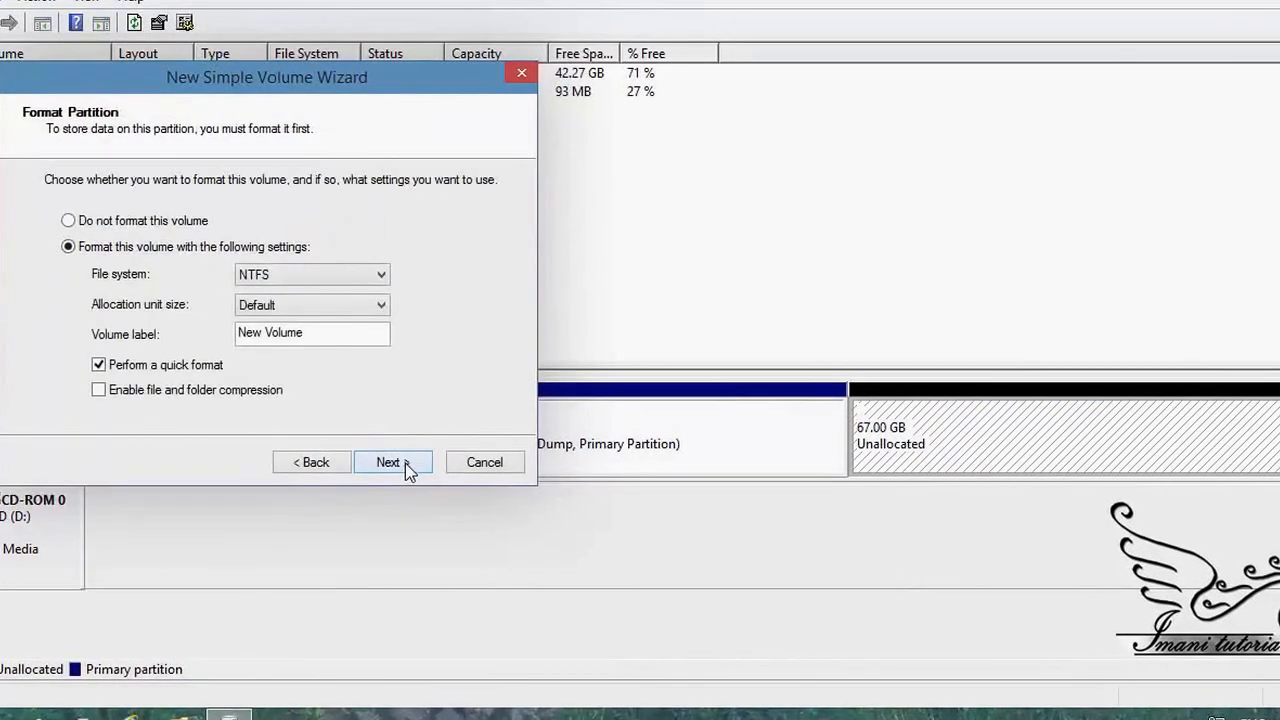
{"action": "left_click", "coordinate": [396, 474]}
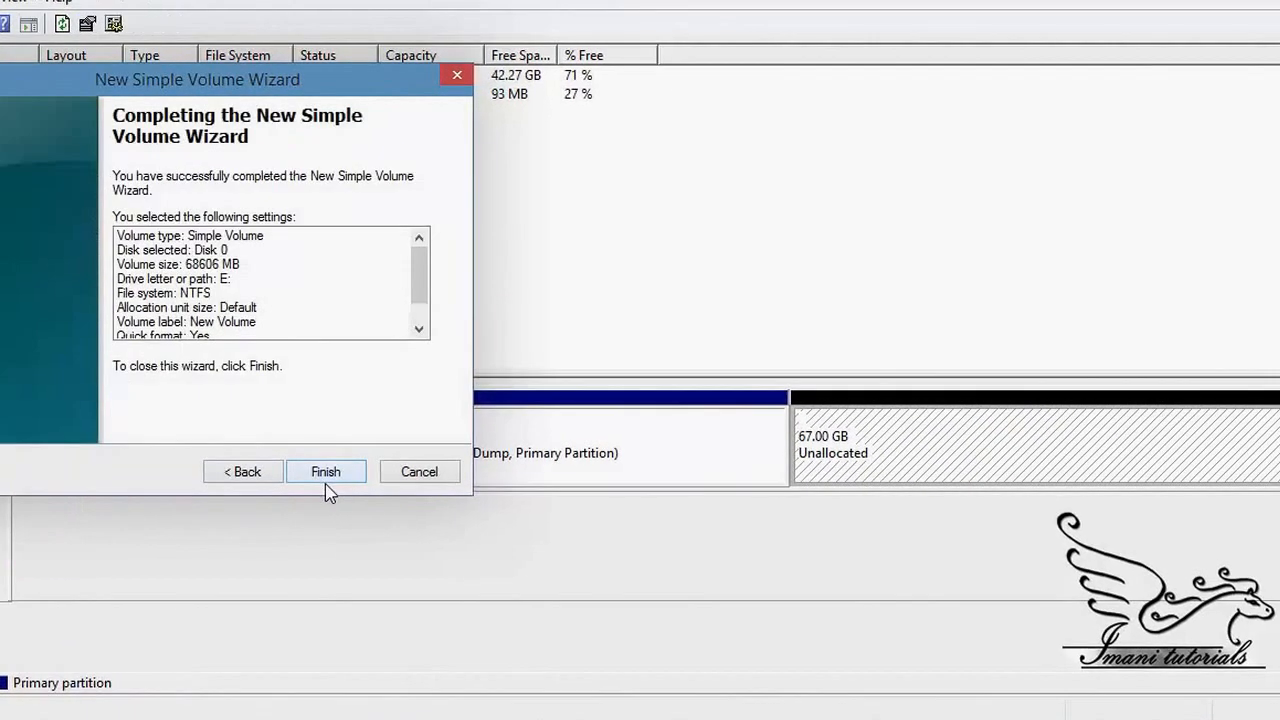
{"action": "left_click", "coordinate": [397, 474]}
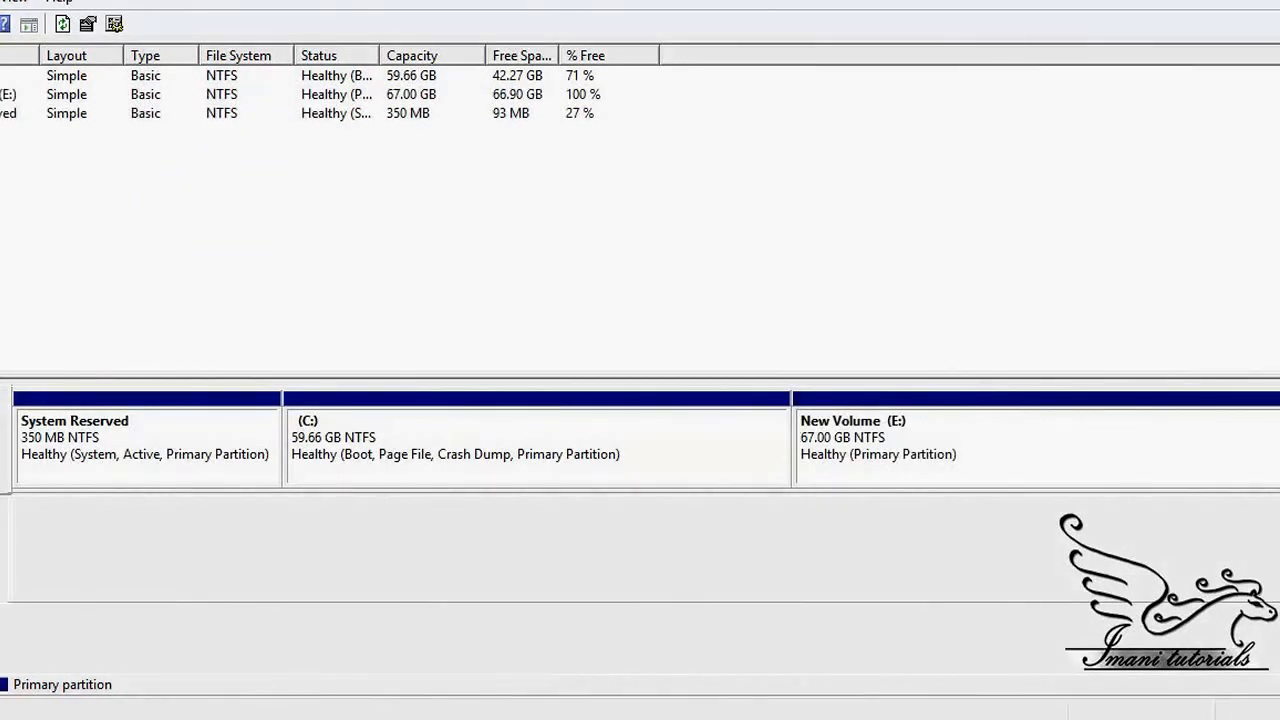
{"action": "right_click", "coordinate": [3, 530]}
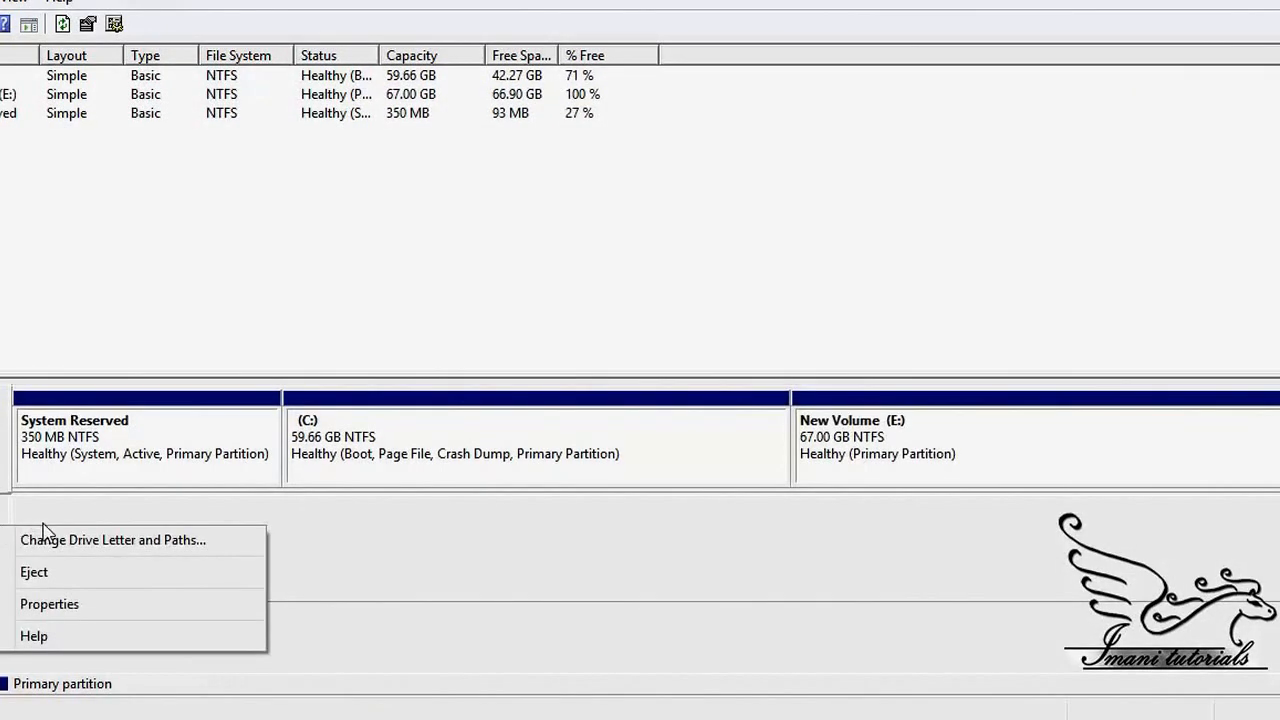
Step: Change the CD-ROM drive's letter to Z, accepting the drive-letter warning
{"action": "left_click", "coordinate": [83, 541]}
{"action": "left_click", "coordinate": [548, 420]}
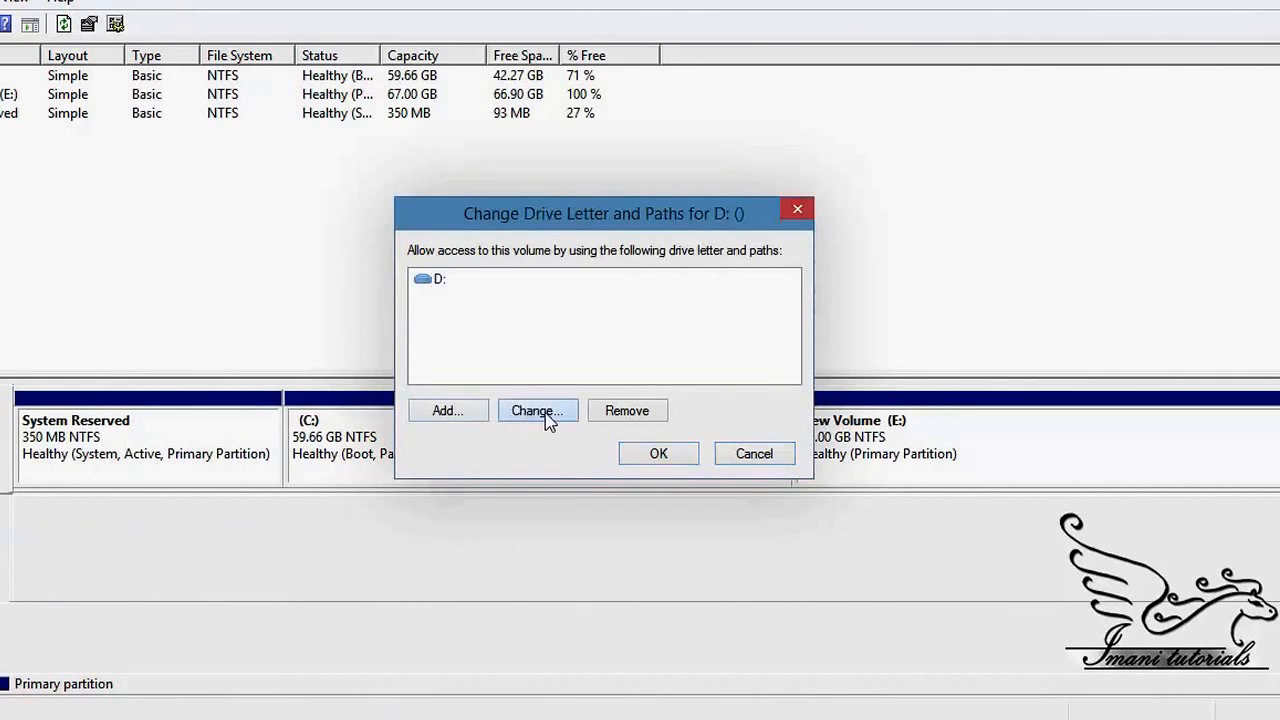
{"action": "left_click", "coordinate": [768, 314]}
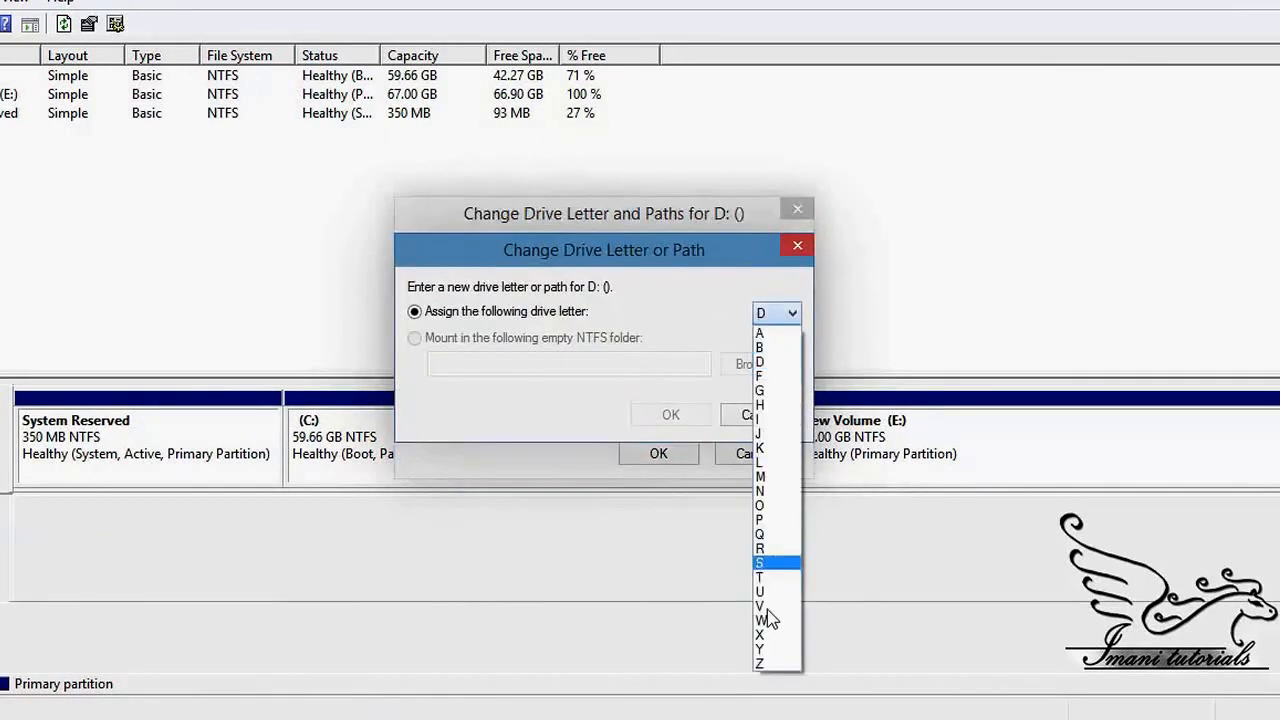
{"action": "left_click", "coordinate": [763, 663]}
{"action": "left_click", "coordinate": [672, 414]}
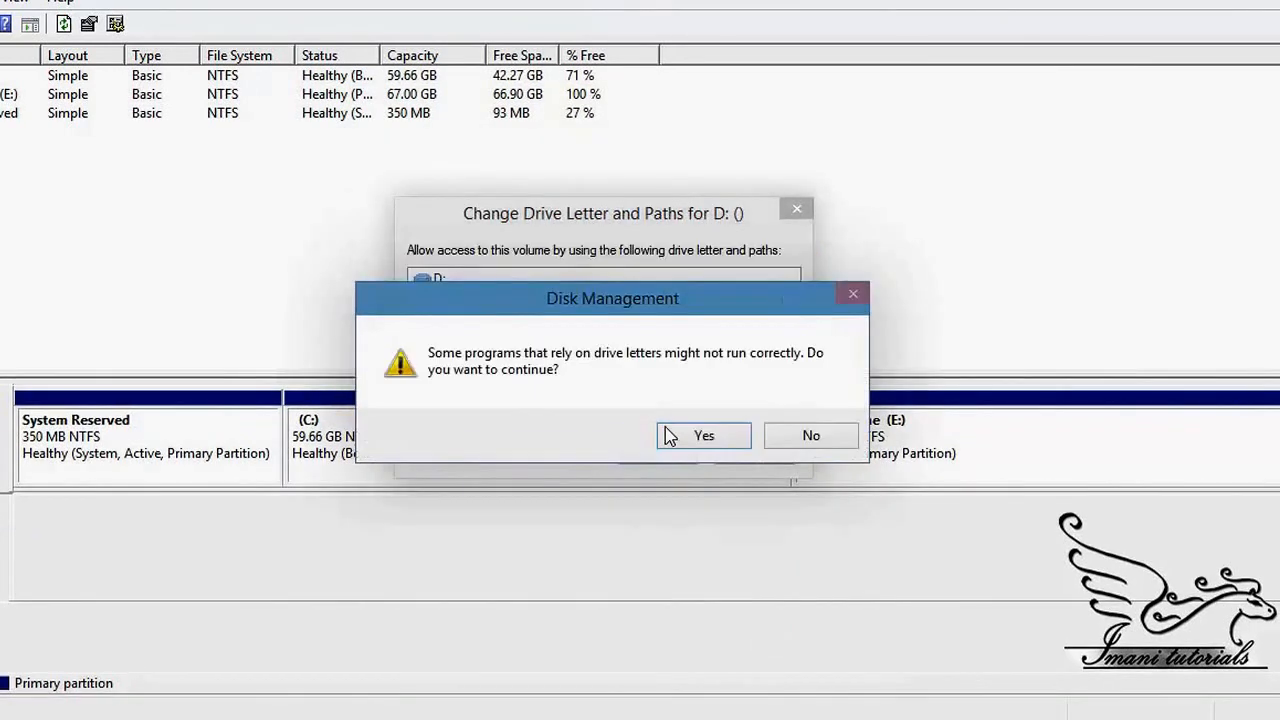
{"action": "left_click", "coordinate": [670, 435]}
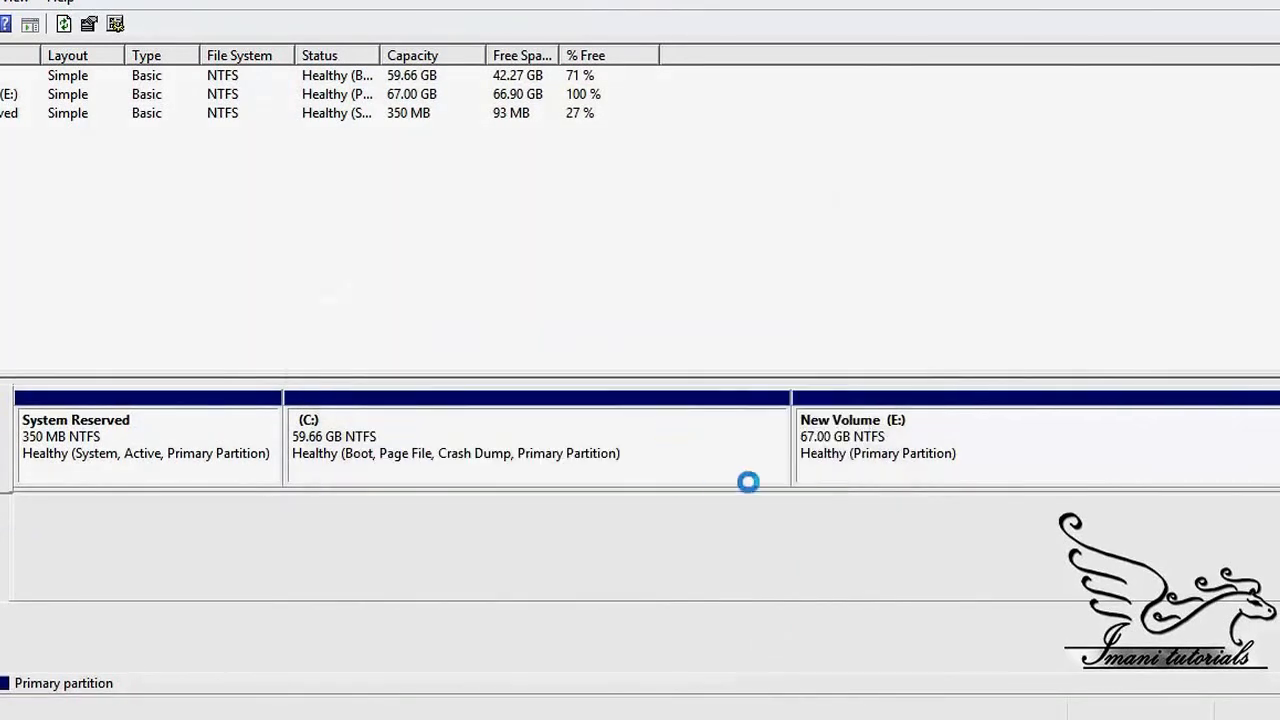
Step: Reassign New Volume from E: to D:, accepting the drive-letter warning
{"action": "right_click", "coordinate": [883, 446]}
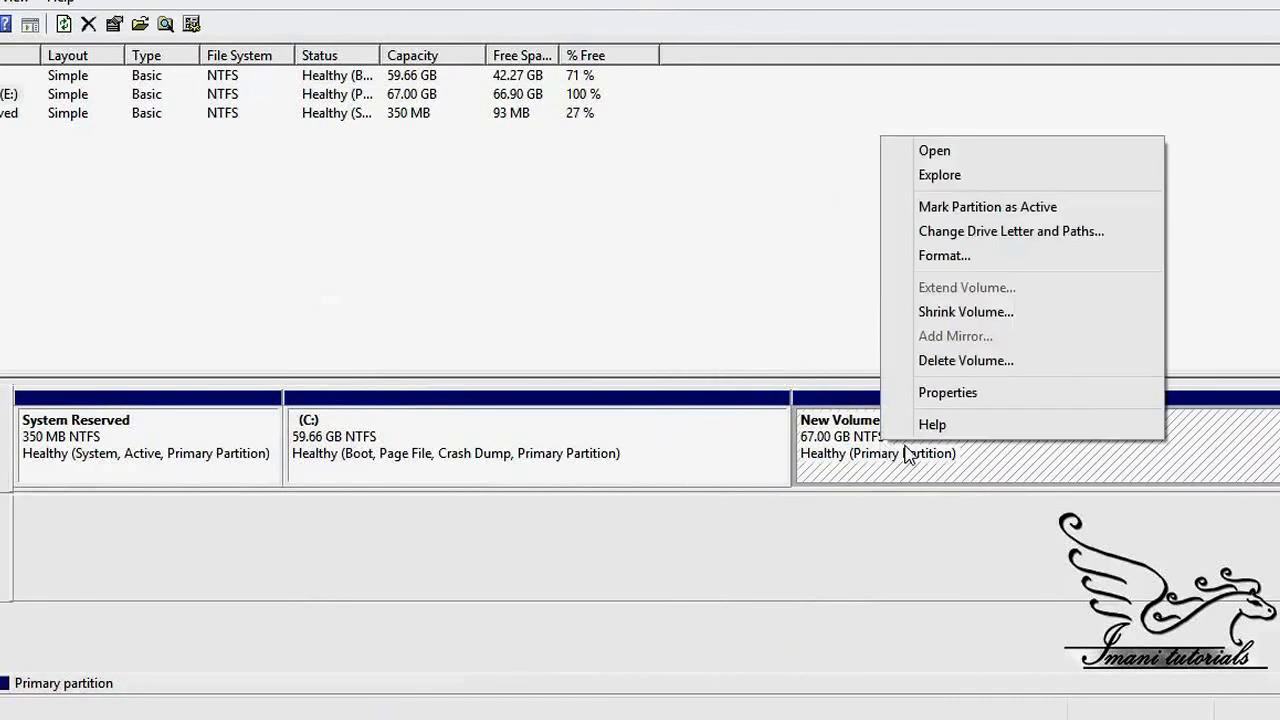
{"action": "left_click", "coordinate": [975, 233]}
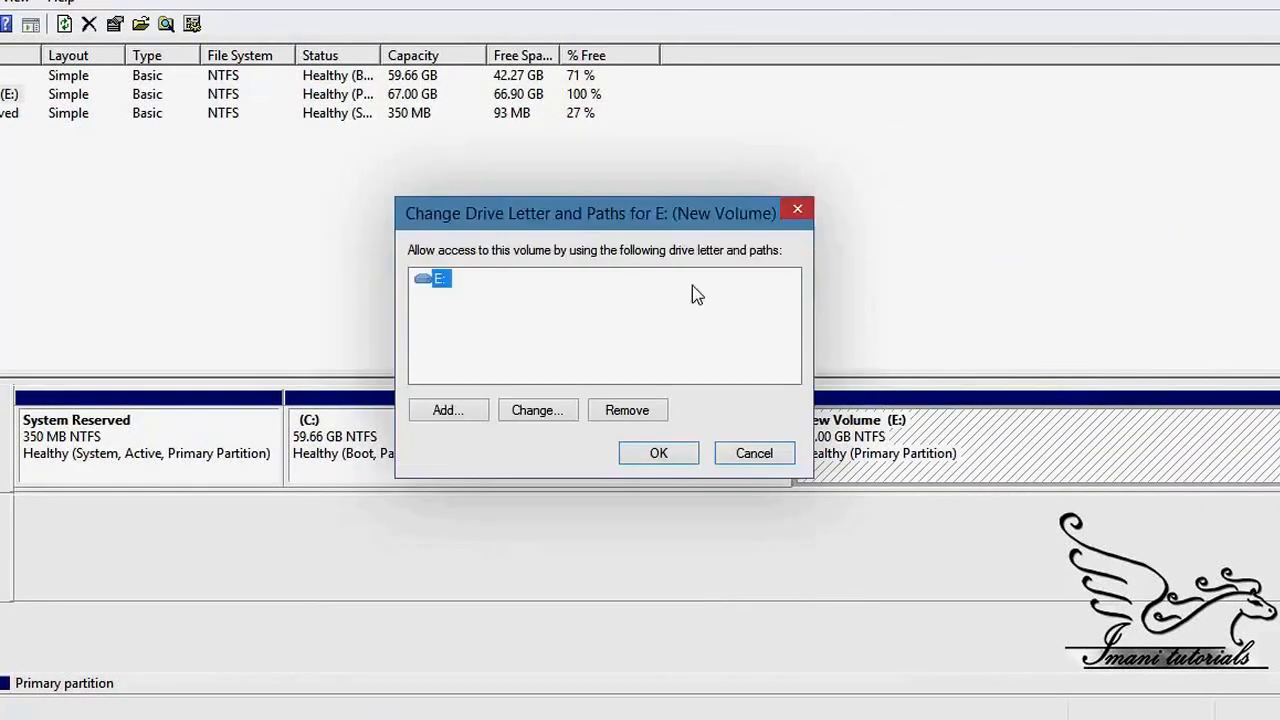
{"action": "left_click", "coordinate": [530, 411]}
{"action": "left_click", "coordinate": [786, 313]}
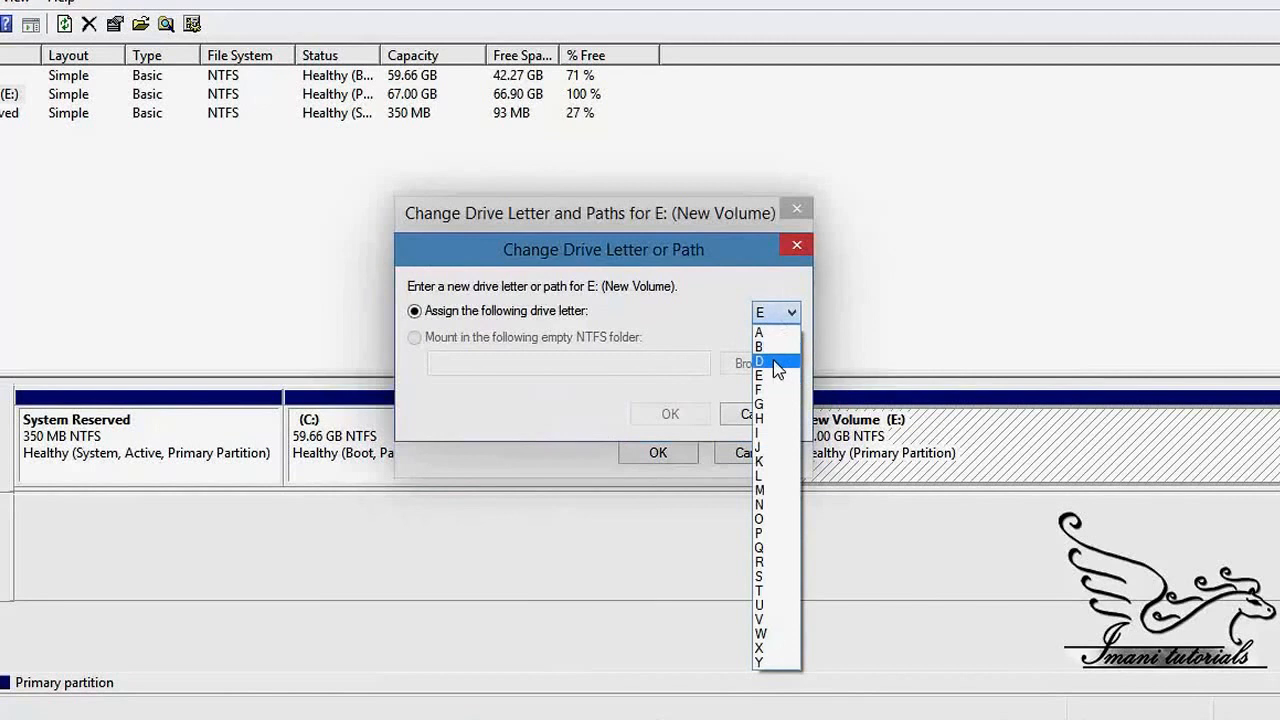
{"action": "left_click", "coordinate": [777, 361]}
{"action": "left_click", "coordinate": [669, 417]}
{"action": "left_click", "coordinate": [670, 443]}
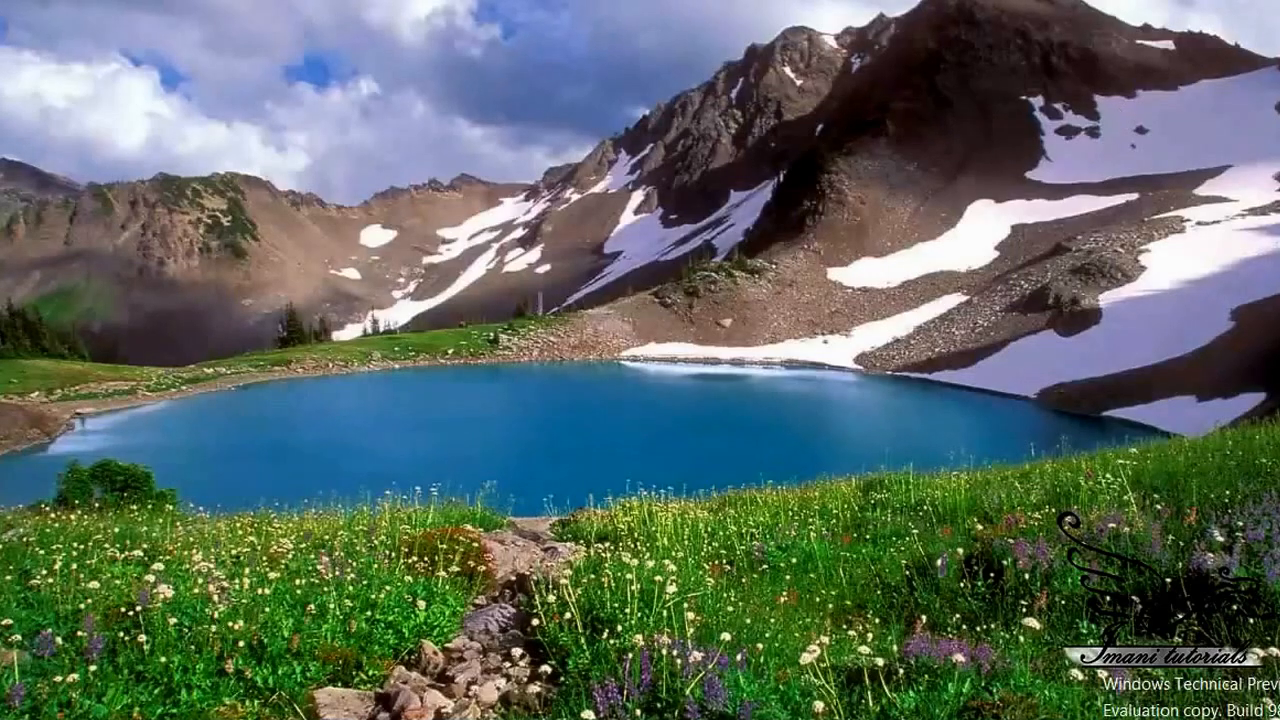
{"action": "key", "text": "super+e"}
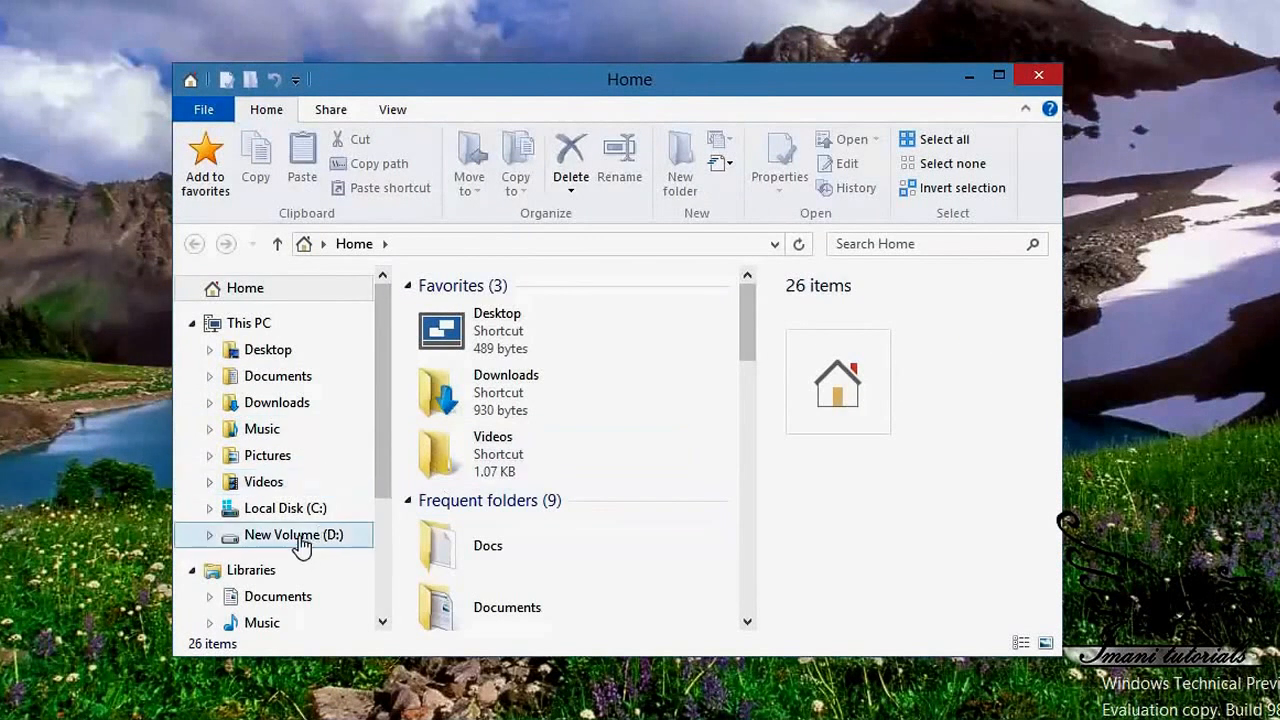
Step: In This PC, confirm New Volume (D:) shows BitLocker off, then open the empty drive
{"action": "left_click", "coordinate": [250, 324]}
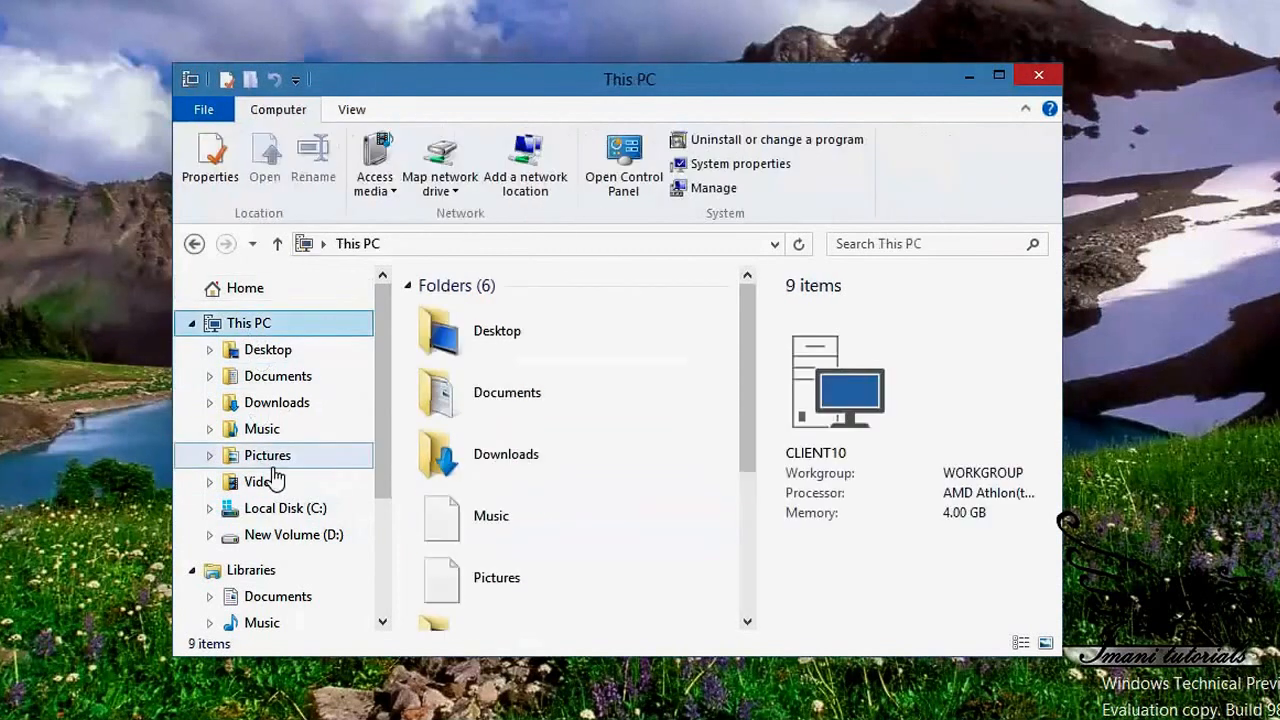
{"action": "left_click_drag", "start_coordinate": [751, 334], "coordinate": [757, 543]}
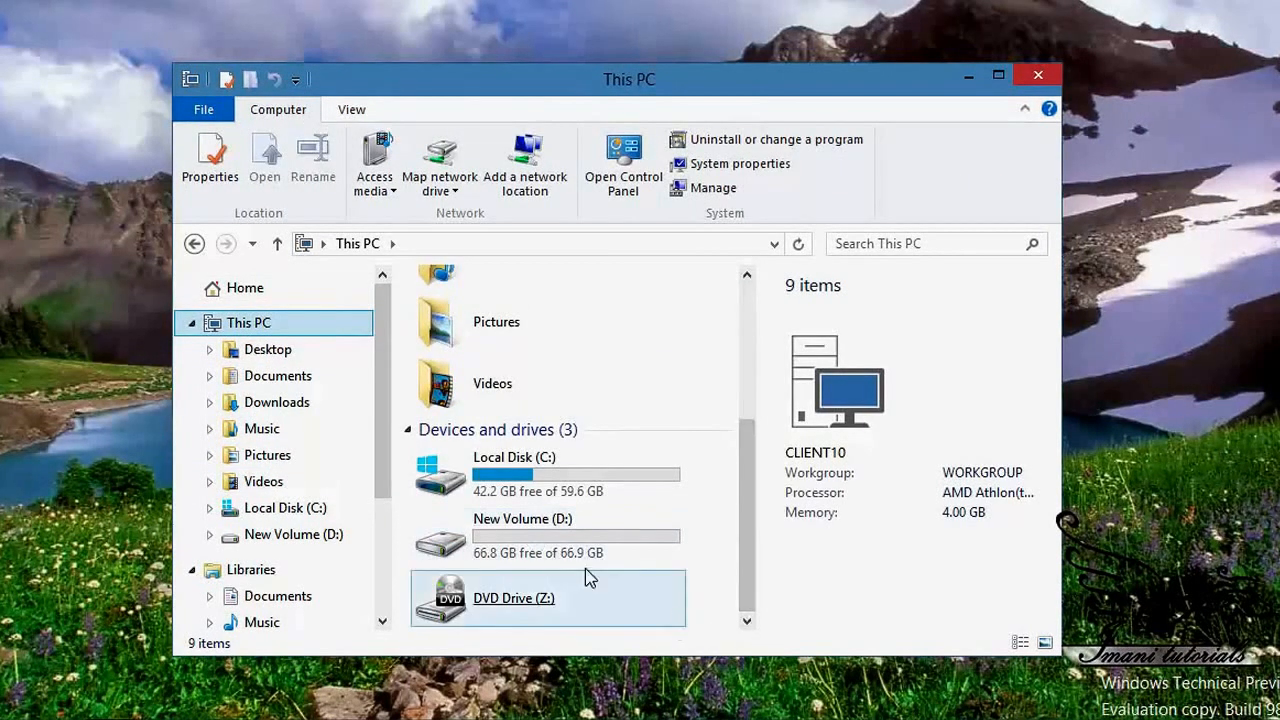
{"action": "left_click", "coordinate": [583, 543]}
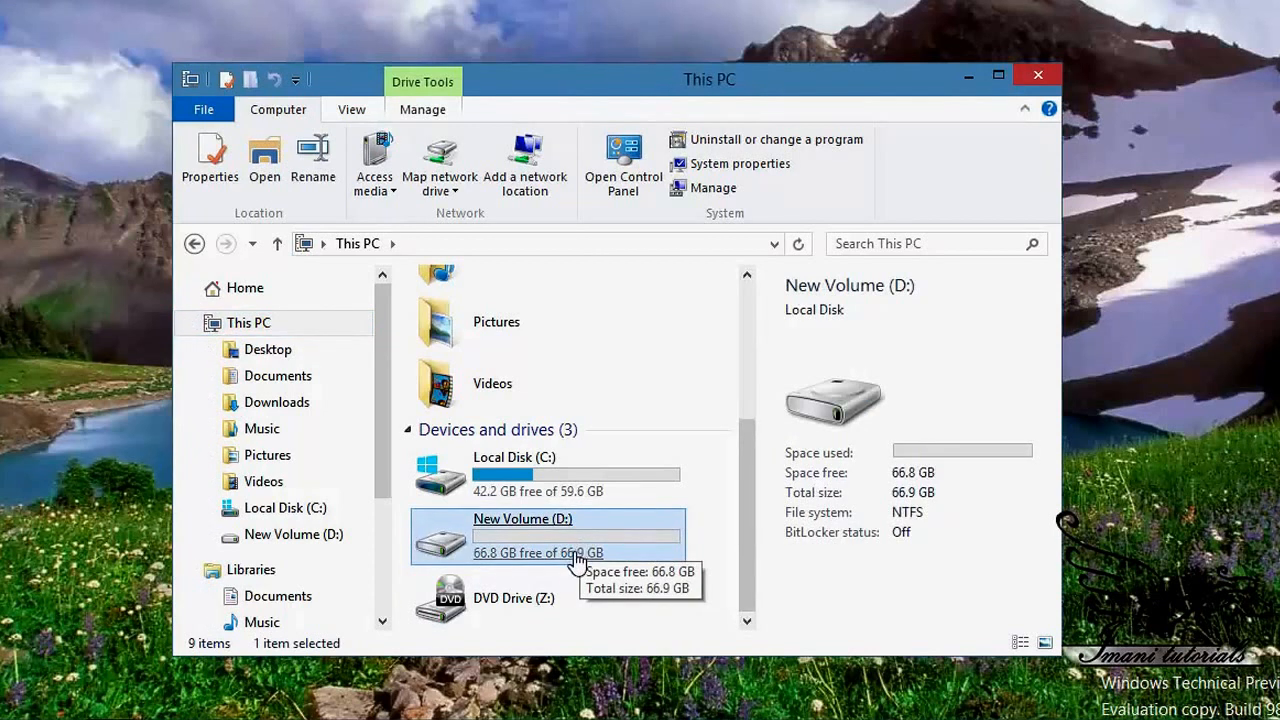
{"action": "left_click", "coordinate": [571, 580]}
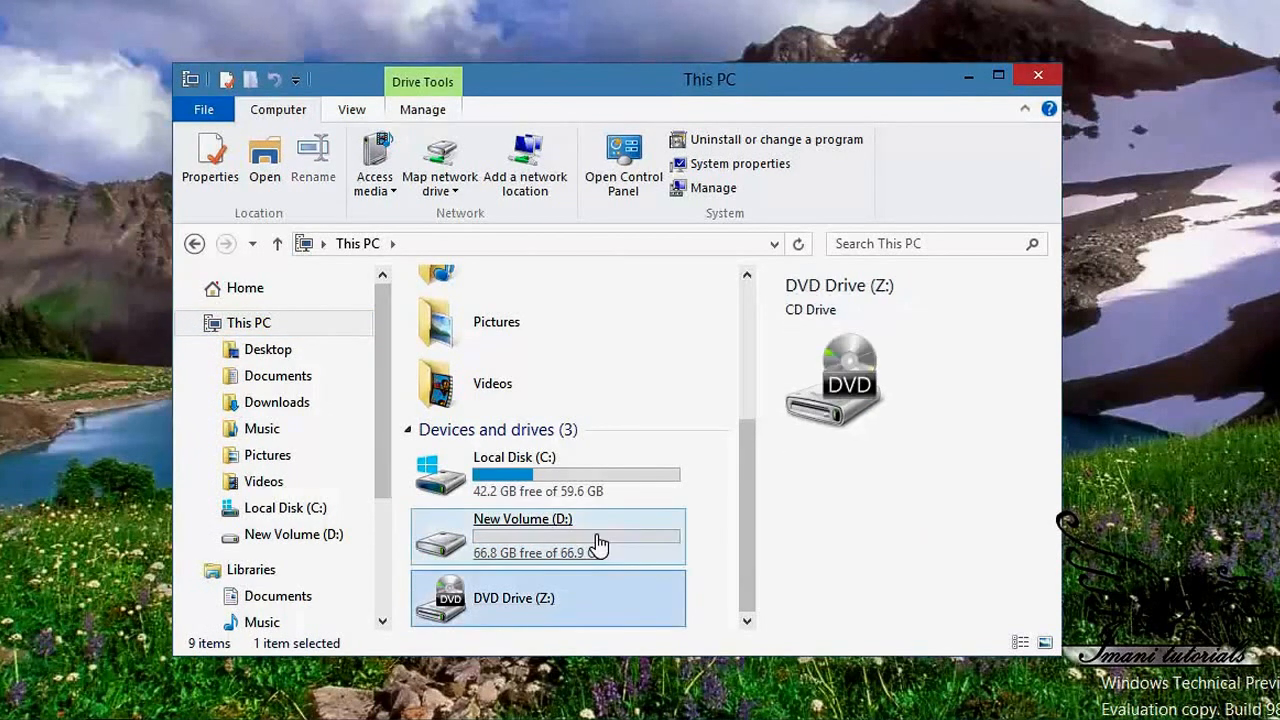
{"action": "left_click", "coordinate": [597, 543]}
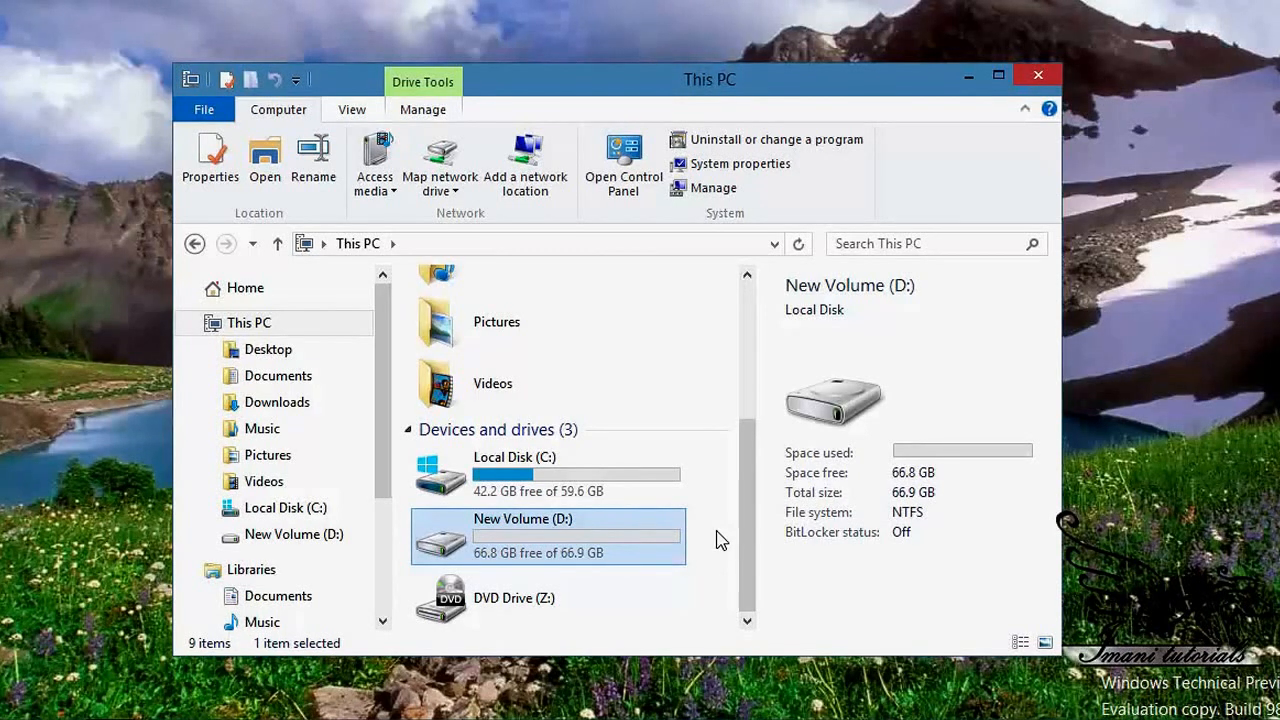
{"action": "double_click", "coordinate": [591, 529]}
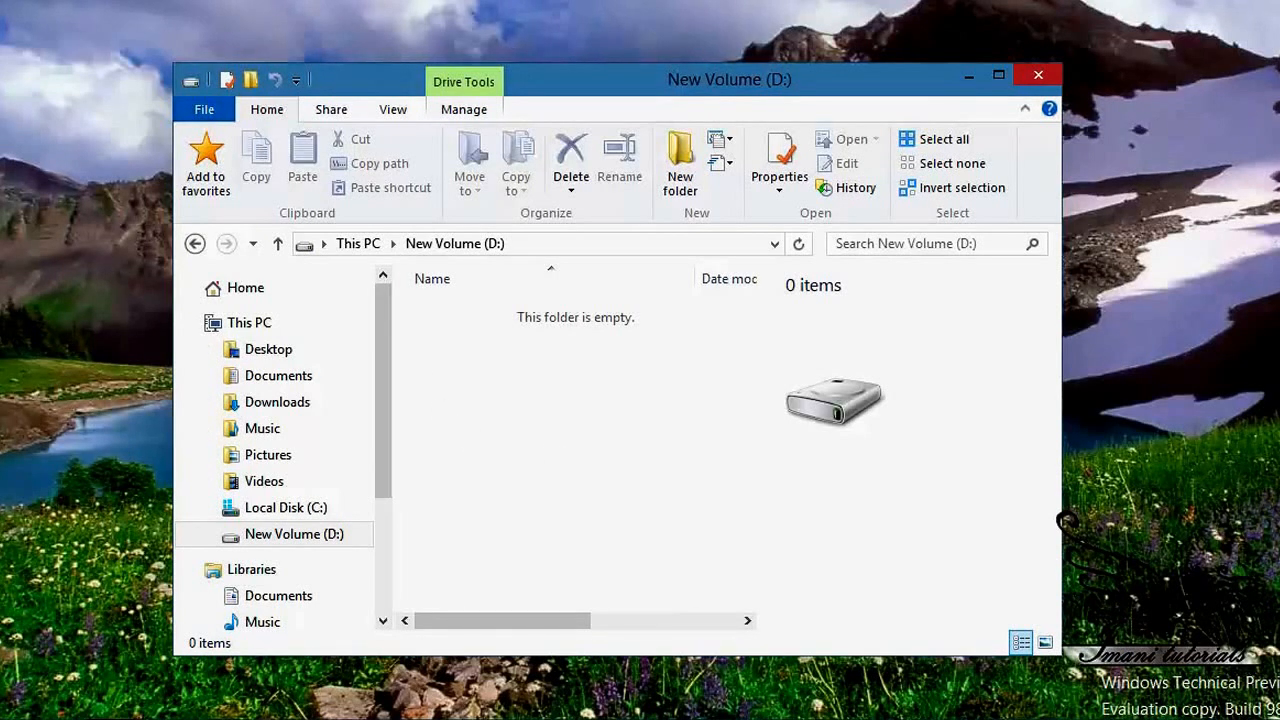
Step: Launch Control Panel from Start search, view by Small icons, and go to BitLocker Drive Encryption
{"action": "key", "text": "super"}
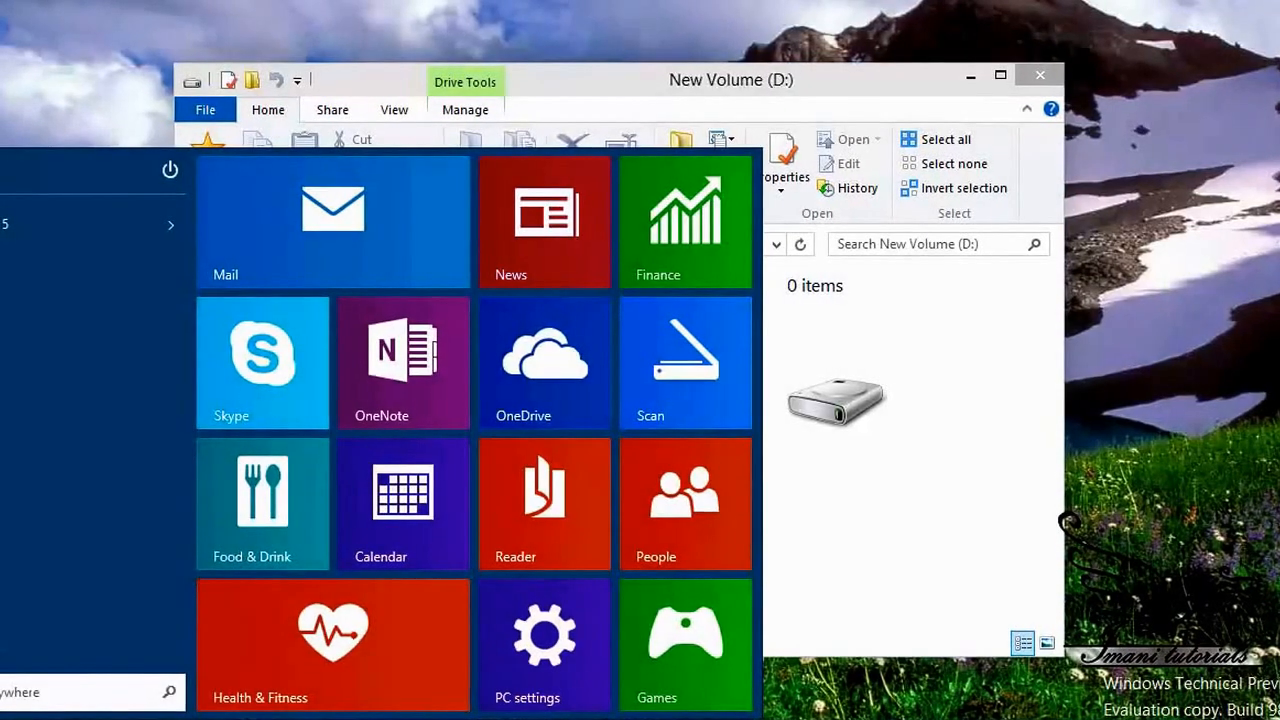
{"action": "type", "text": "disk"}
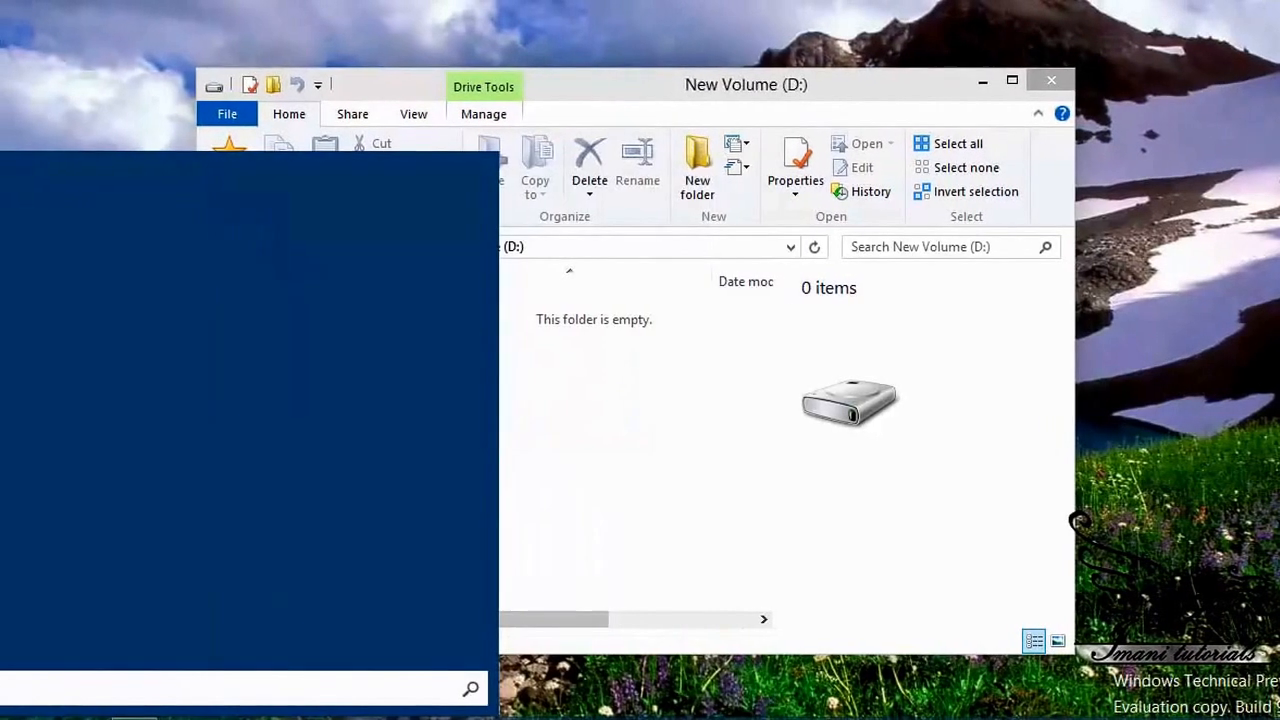
{"action": "type", "text": "control"}
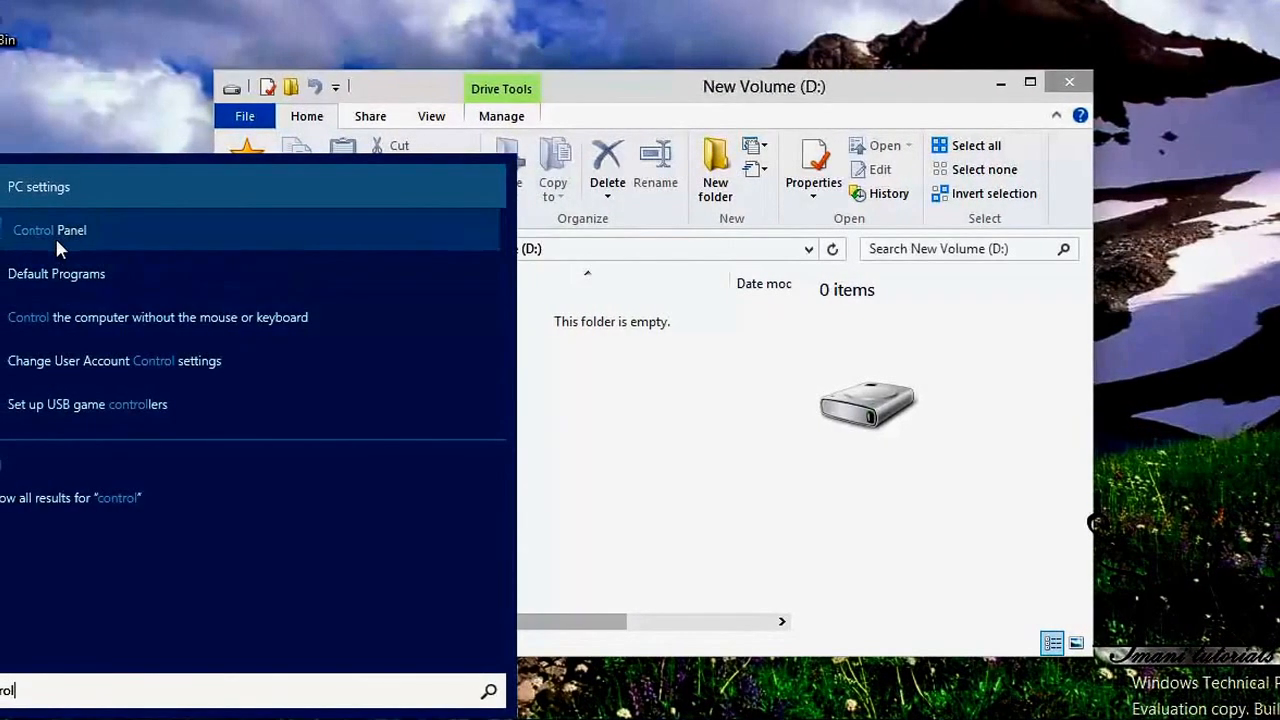
{"action": "left_click", "coordinate": [55, 234]}
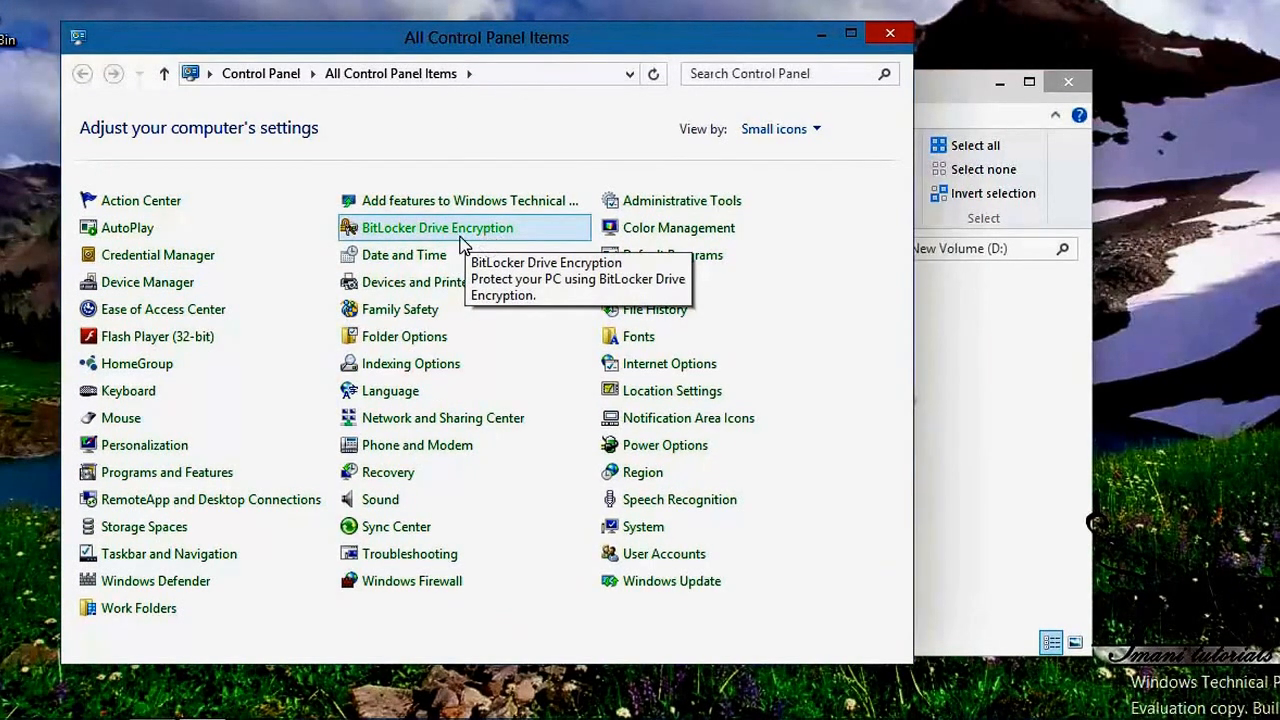
{"action": "left_click", "coordinate": [818, 130]}
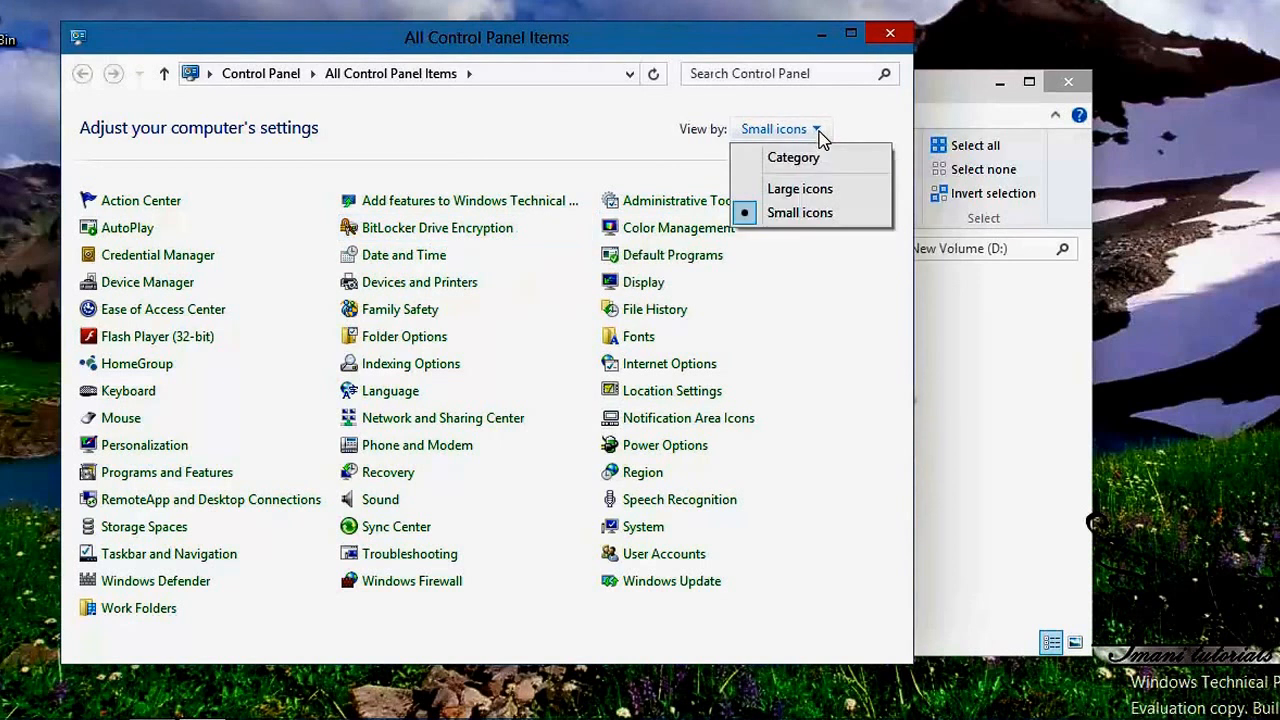
{"action": "left_click", "coordinate": [846, 214]}
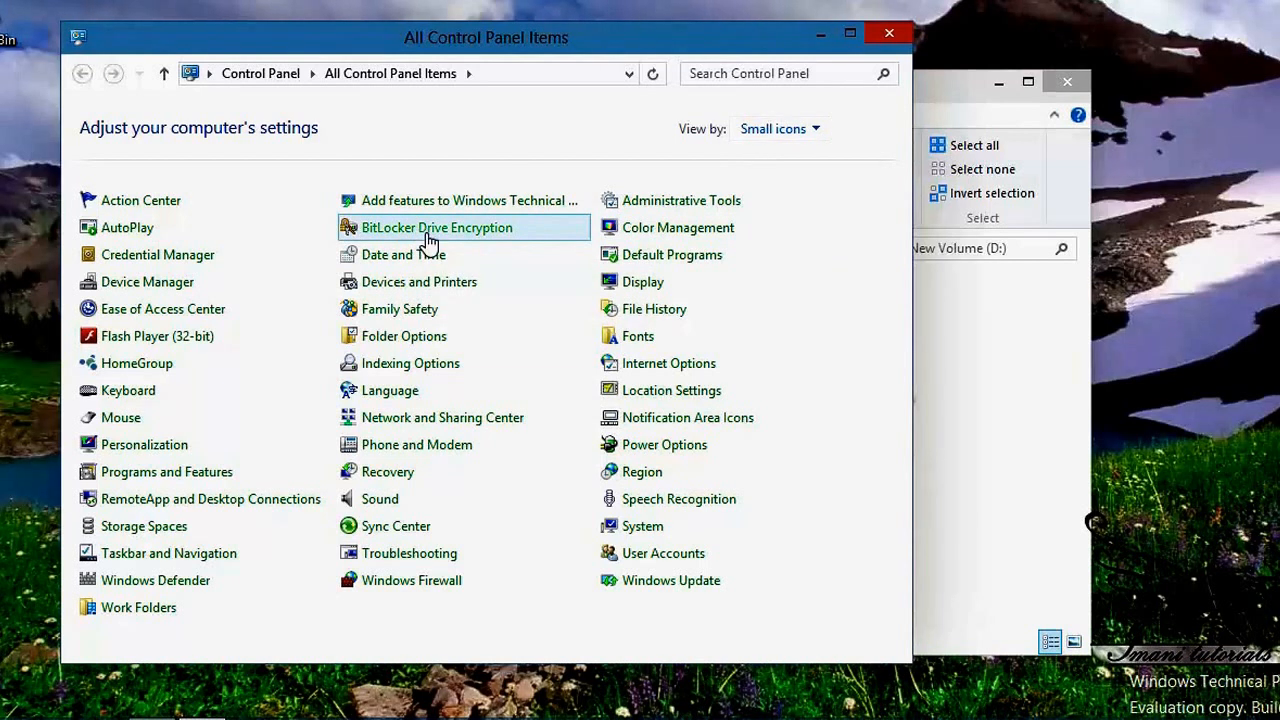
{"action": "left_click", "coordinate": [428, 232]}
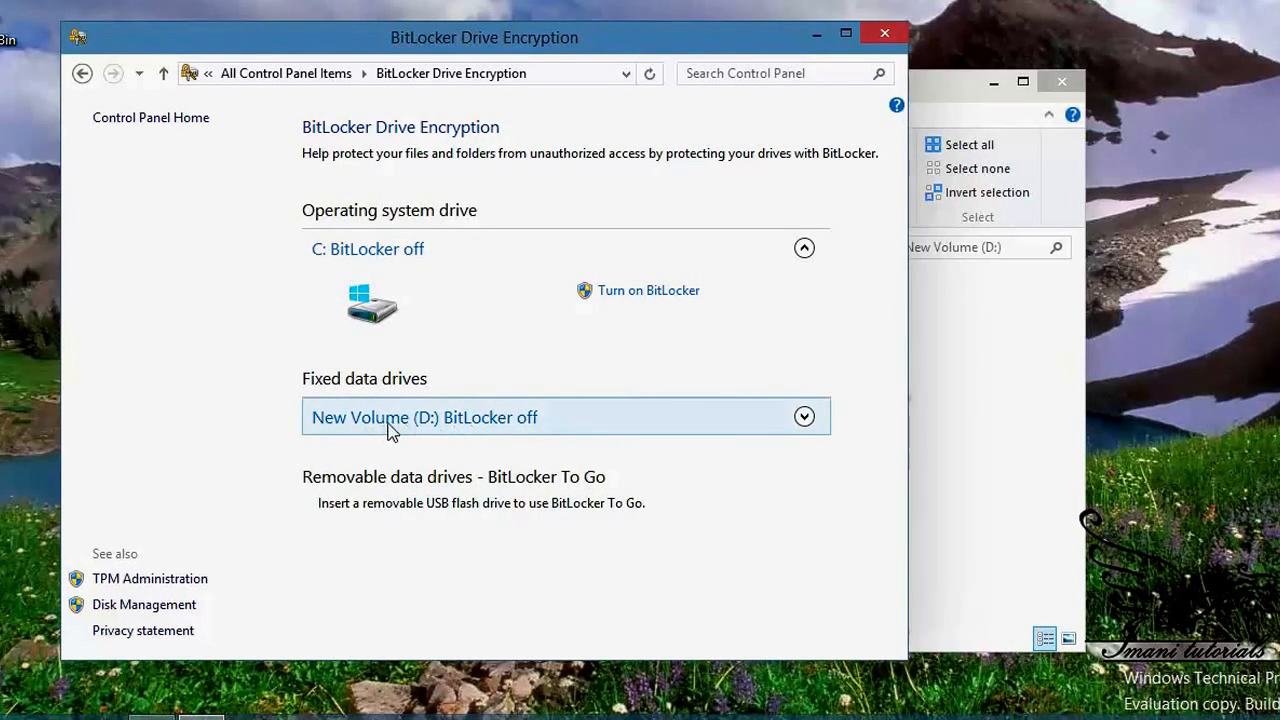
Step: Expand New Volume (D:) under Fixed data drives and choose Turn on BitLocker
{"action": "left_click", "coordinate": [804, 418]}
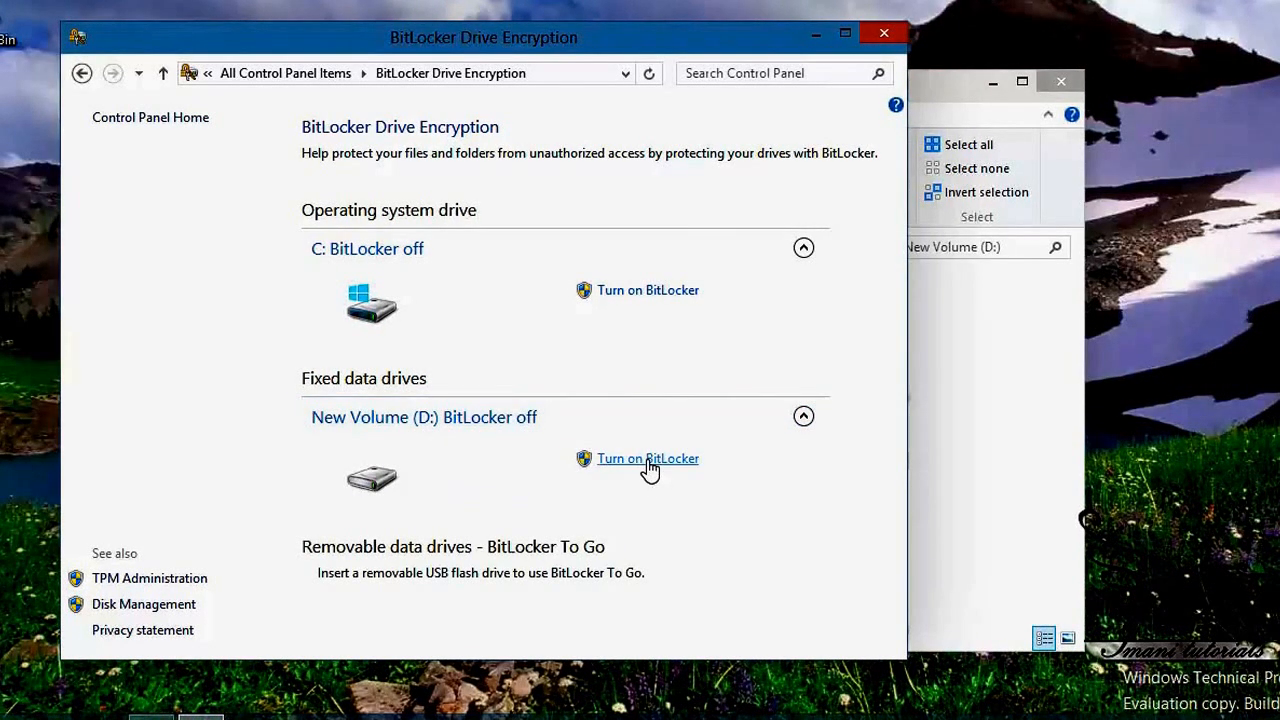
{"action": "left_click", "coordinate": [648, 466]}
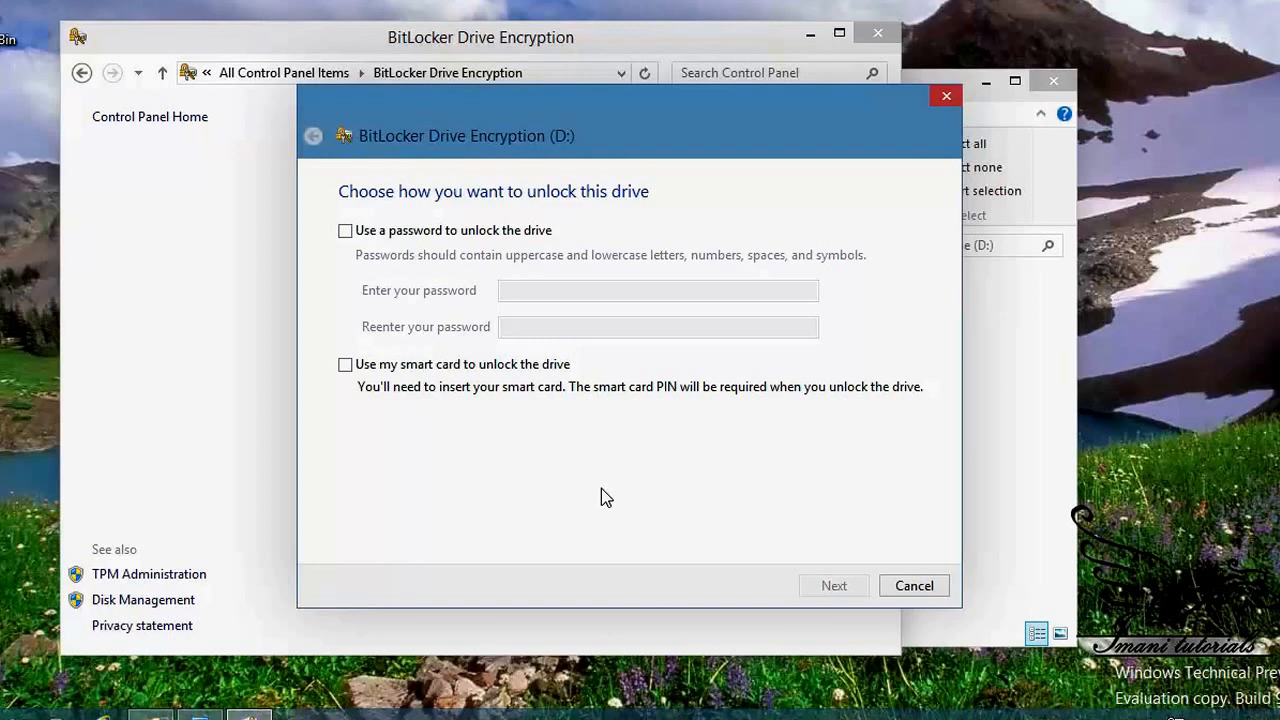
Step: Set drive D: to unlock with a password, entering and confirming the password
{"action": "left_click", "coordinate": [370, 240]}
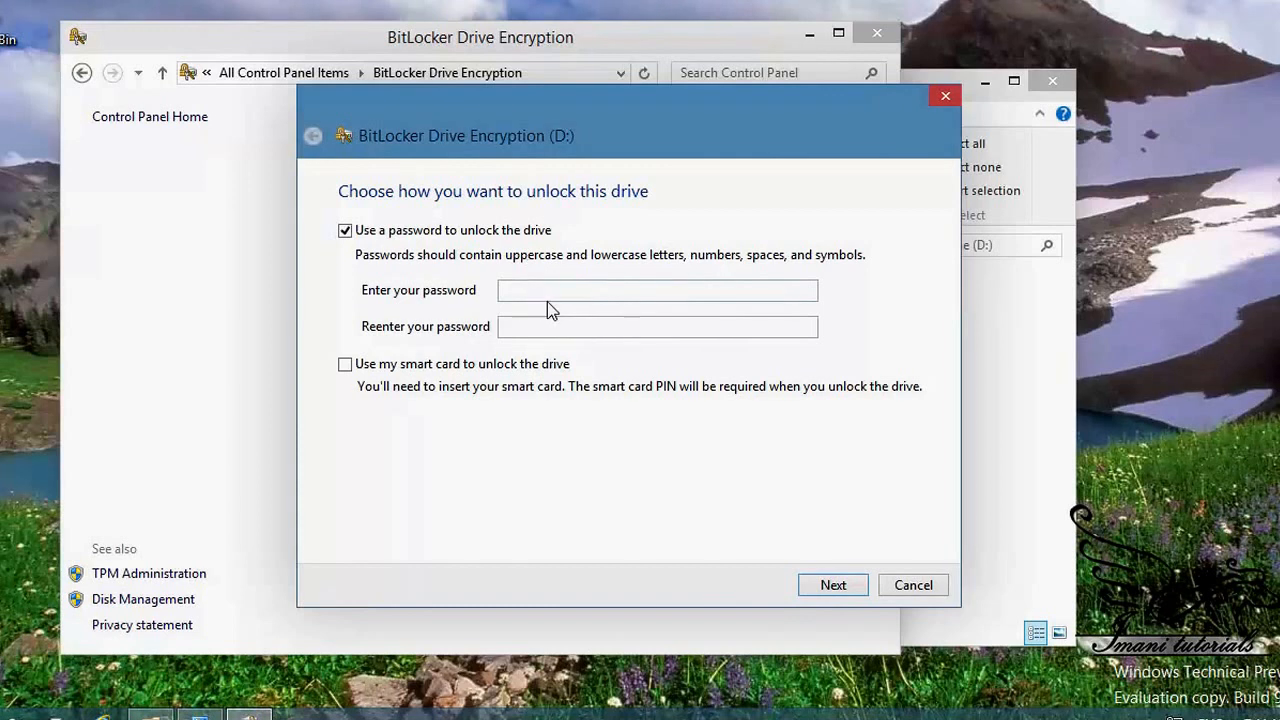
{"action": "left_click", "coordinate": [547, 289]}
{"action": "type", "text": "1234"}
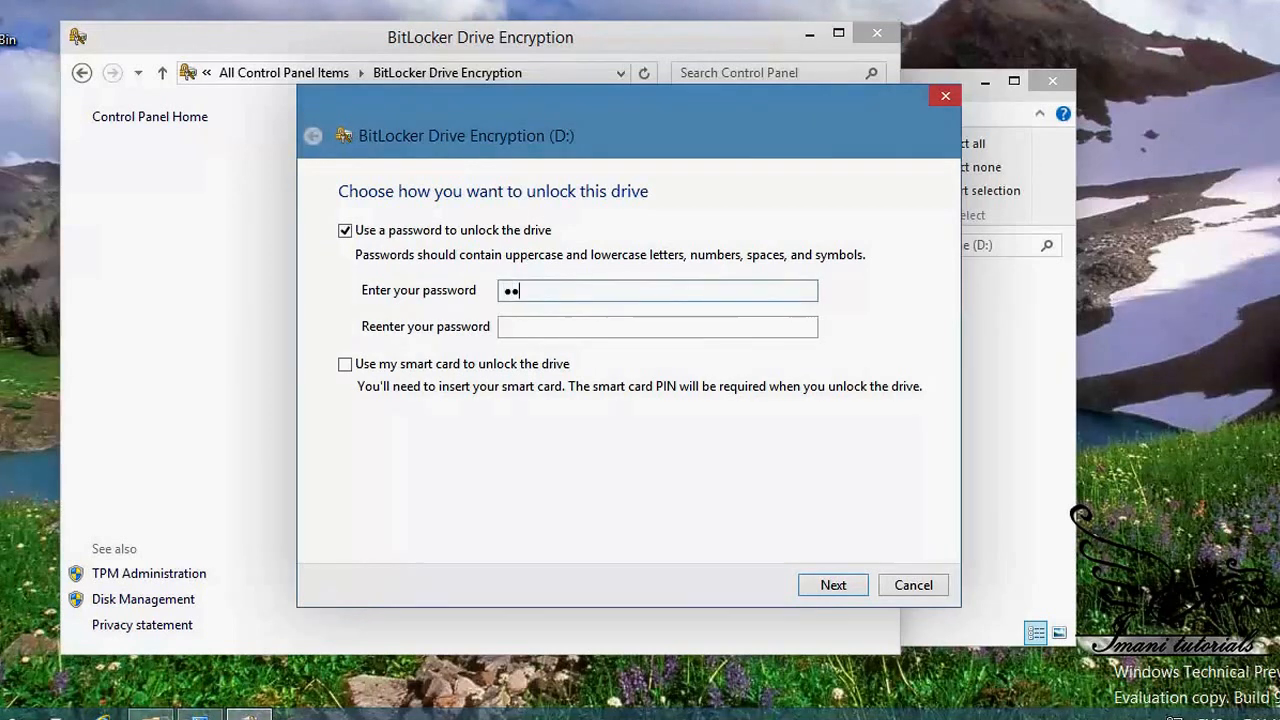
{"action": "type", "text": "567890"}
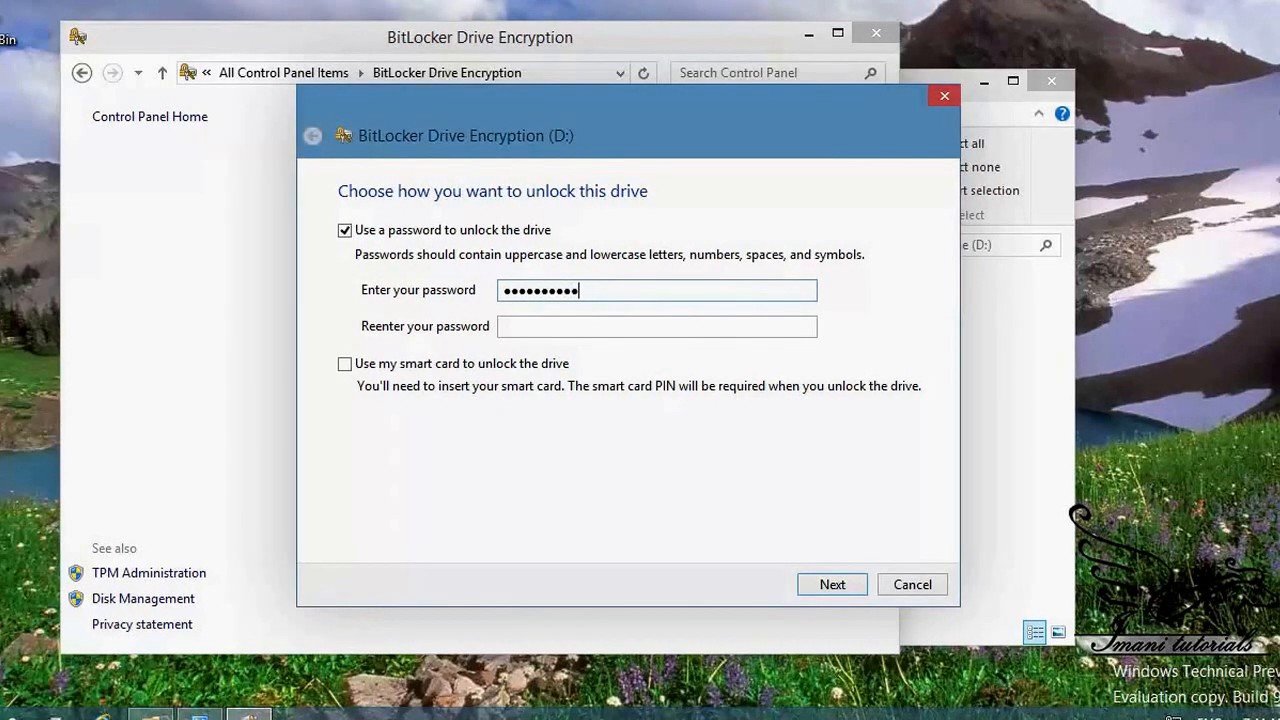
{"action": "key", "text": "Tab"}
{"action": "type", "text": "12"}
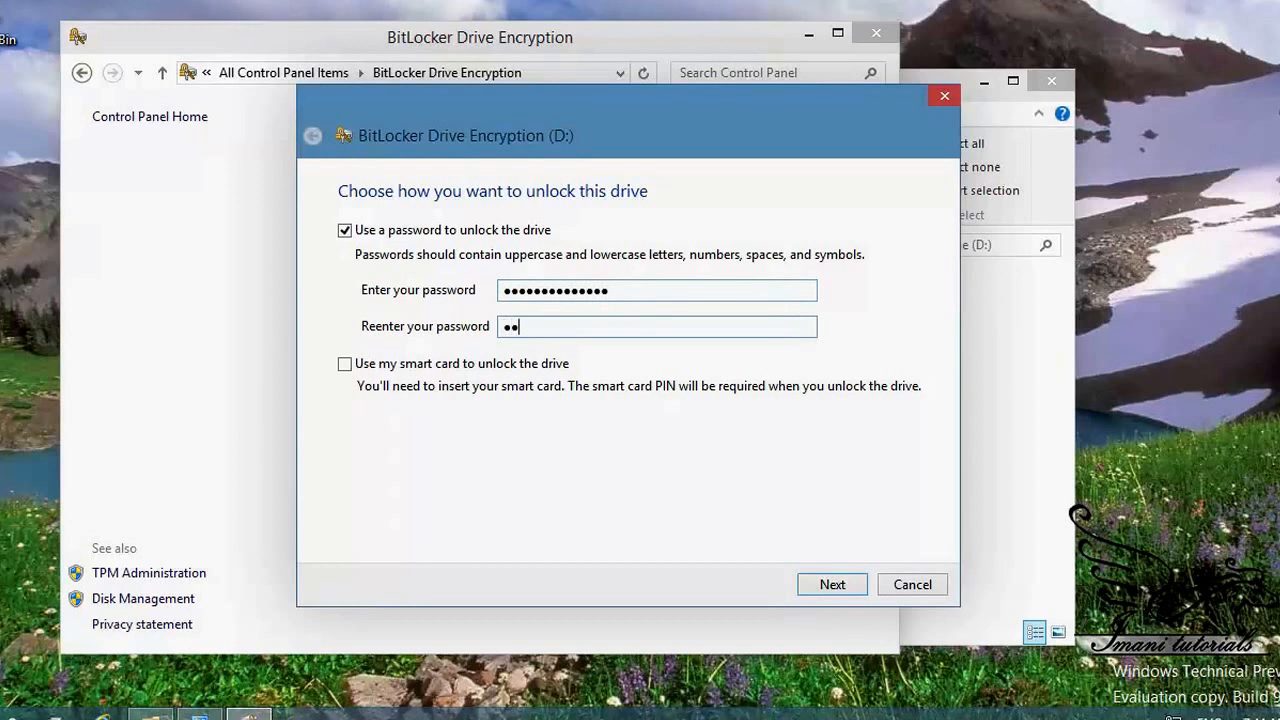
{"action": "type", "text": "34567890"}
{"action": "left_click", "coordinate": [822, 582]}
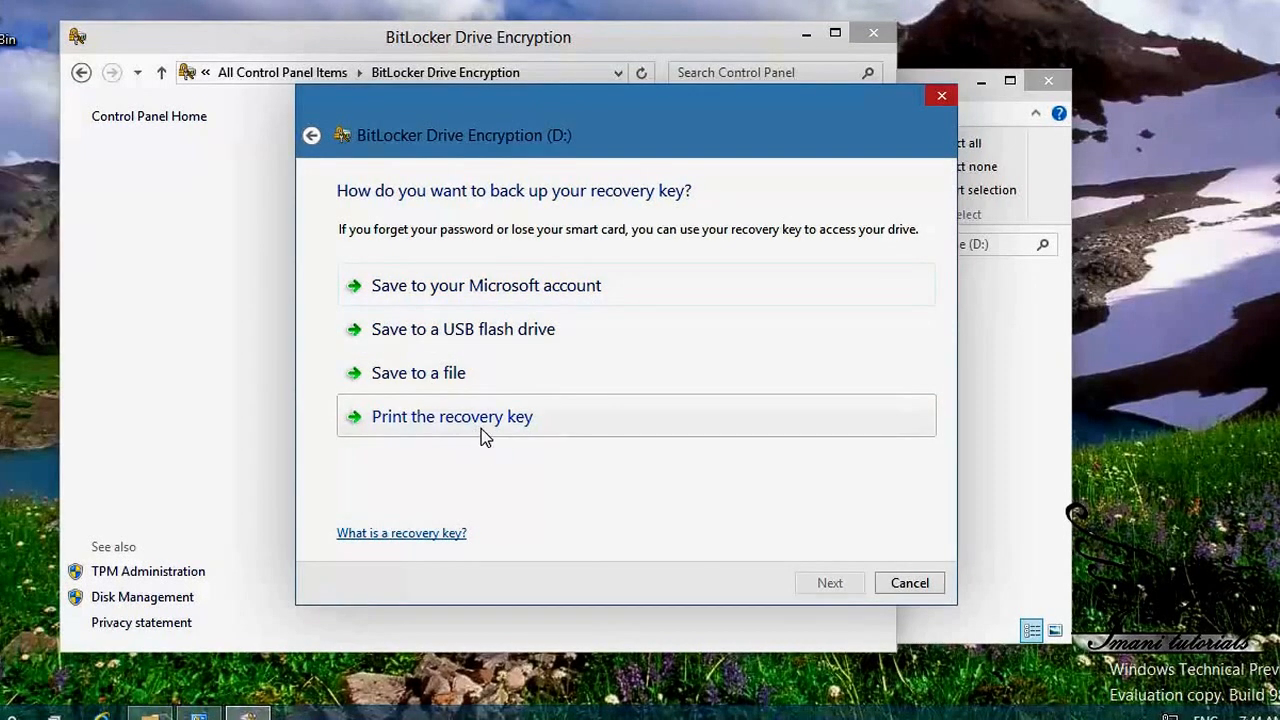
Step: Save D:'s recovery key as a file in Documents, confirming it may stay on this PC
{"action": "left_click", "coordinate": [458, 380]}
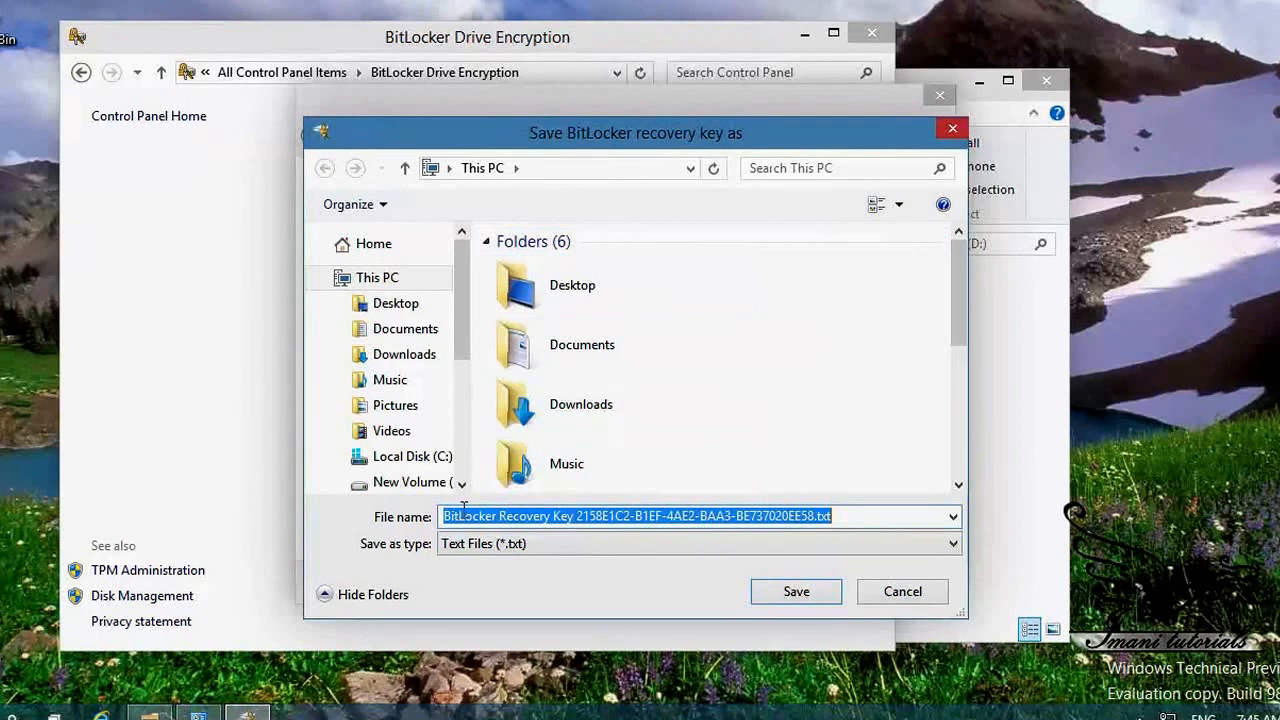
{"action": "left_click", "coordinate": [395, 333]}
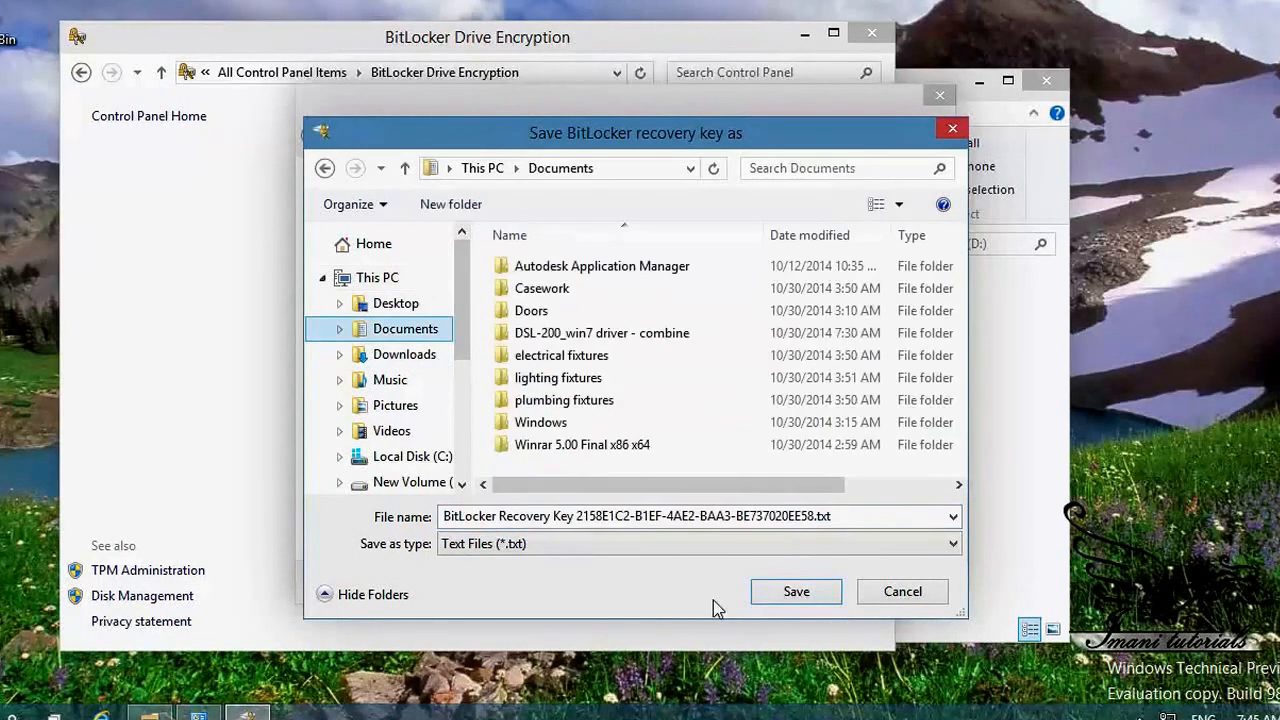
{"action": "left_click", "coordinate": [792, 594]}
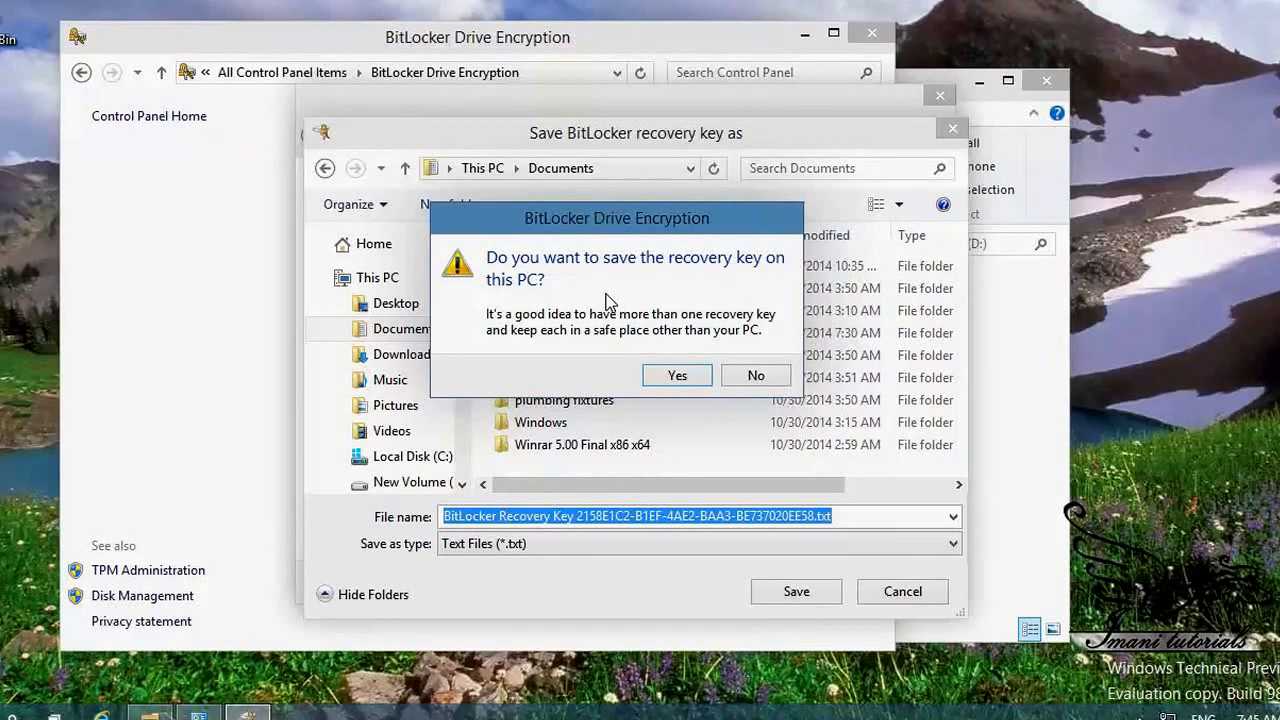
{"action": "left_click", "coordinate": [700, 373]}
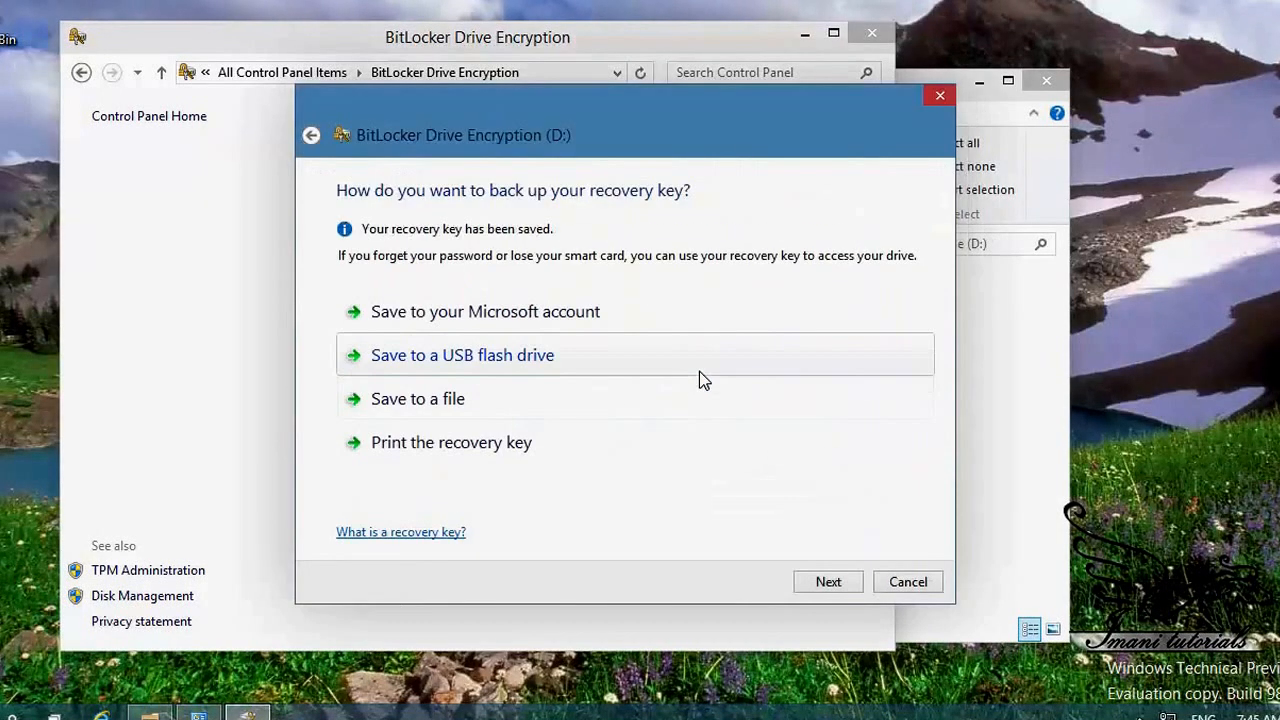
Step: Confirm the settings and start encrypting New Volume (D:)
{"action": "left_click", "coordinate": [830, 583]}
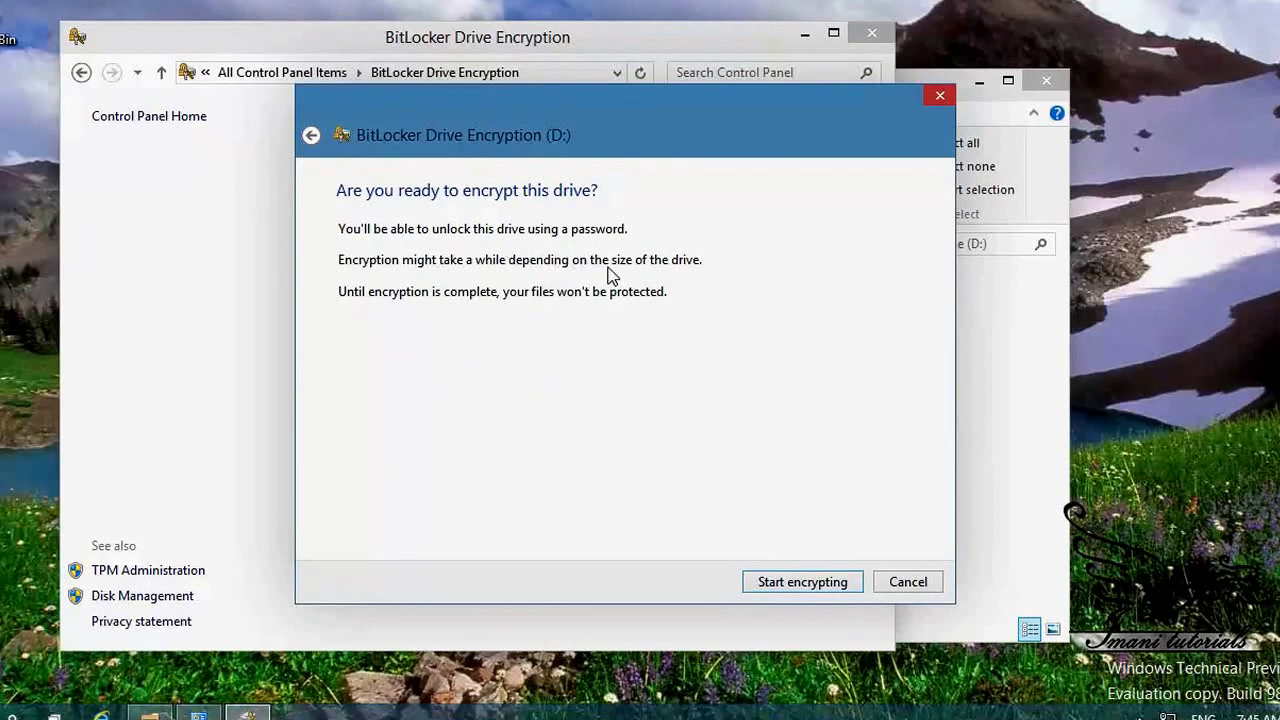
{"action": "left_click", "coordinate": [811, 580]}
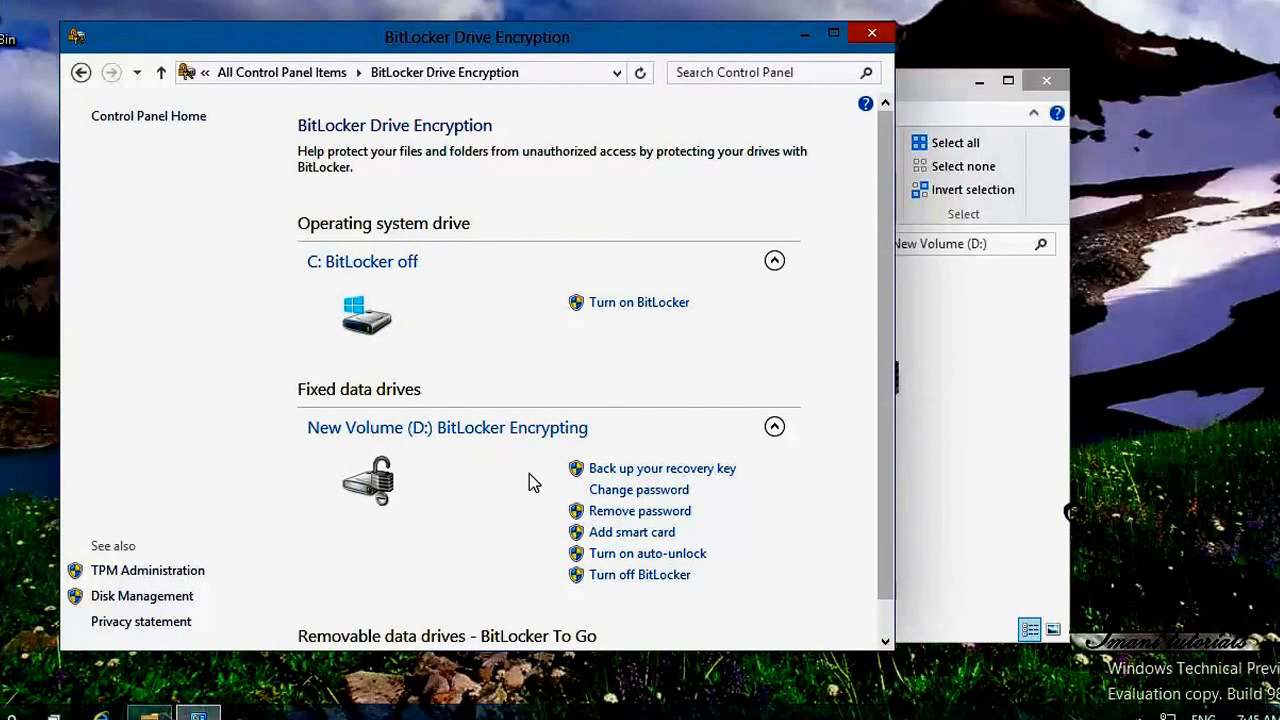
{"action": "left_click", "coordinate": [992, 505]}
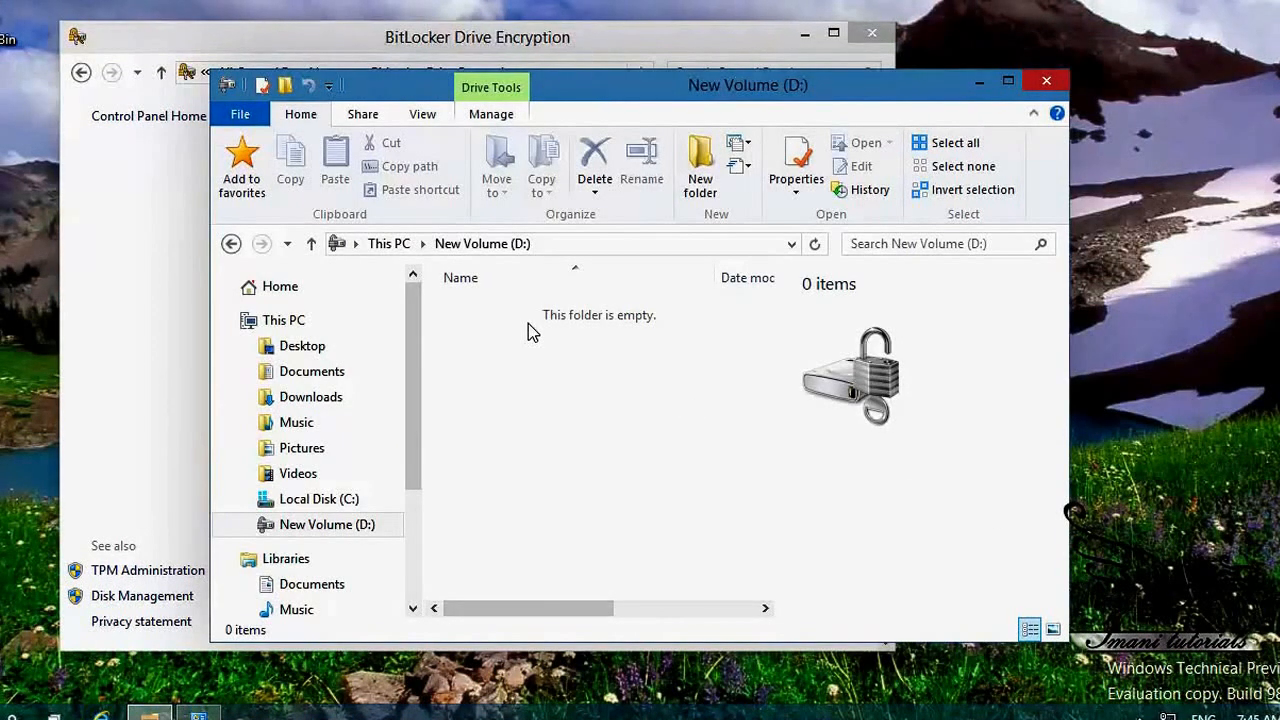
Step: Cut Folder 2 from Local Disk (C:) and paste it into New Volume (D:)
{"action": "left_click", "coordinate": [341, 505]}
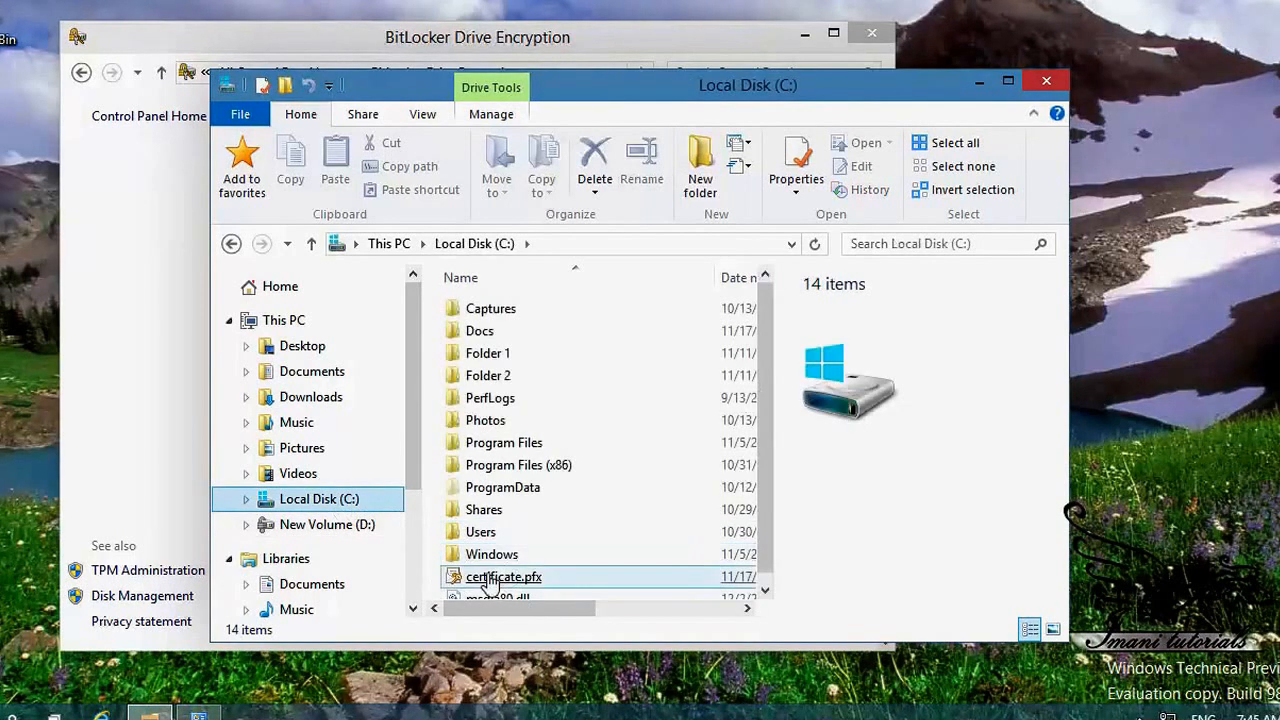
{"action": "left_click", "coordinate": [494, 405]}
{"action": "right_click", "coordinate": [490, 378]}
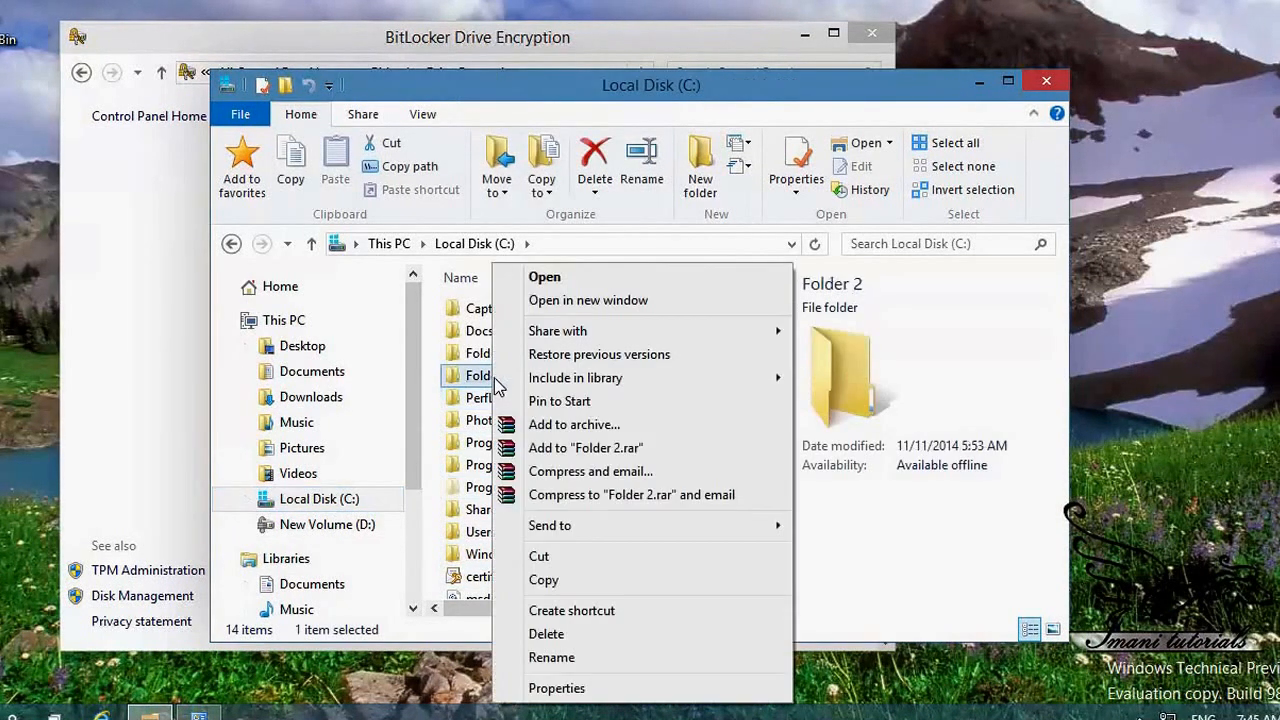
{"action": "left_click", "coordinate": [576, 558]}
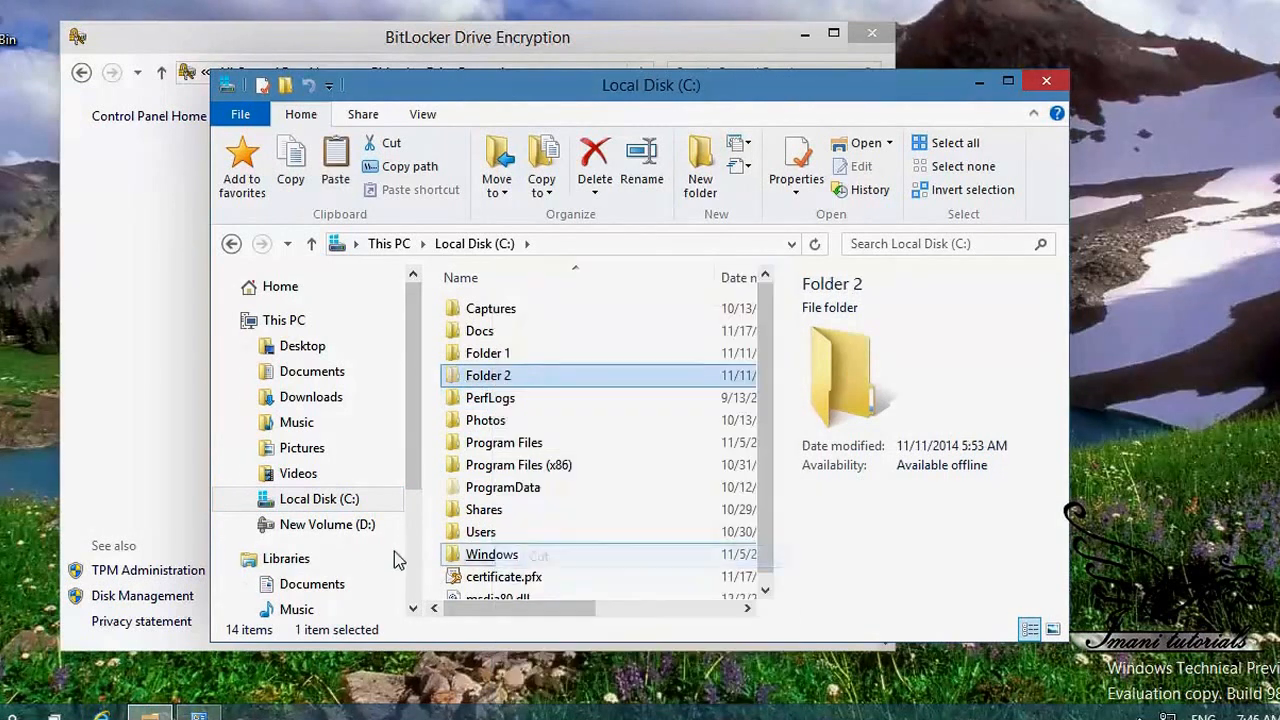
{"action": "left_click", "coordinate": [359, 526]}
{"action": "right_click", "coordinate": [484, 401]}
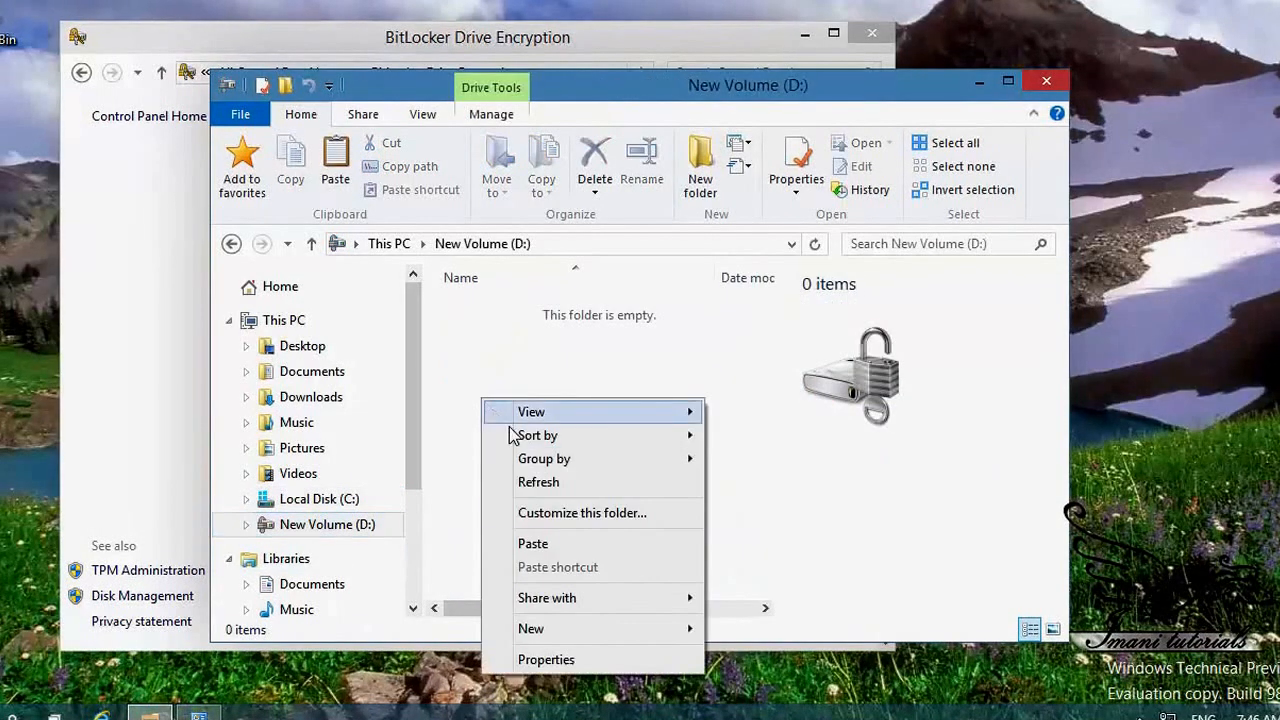
{"action": "left_click", "coordinate": [565, 541]}
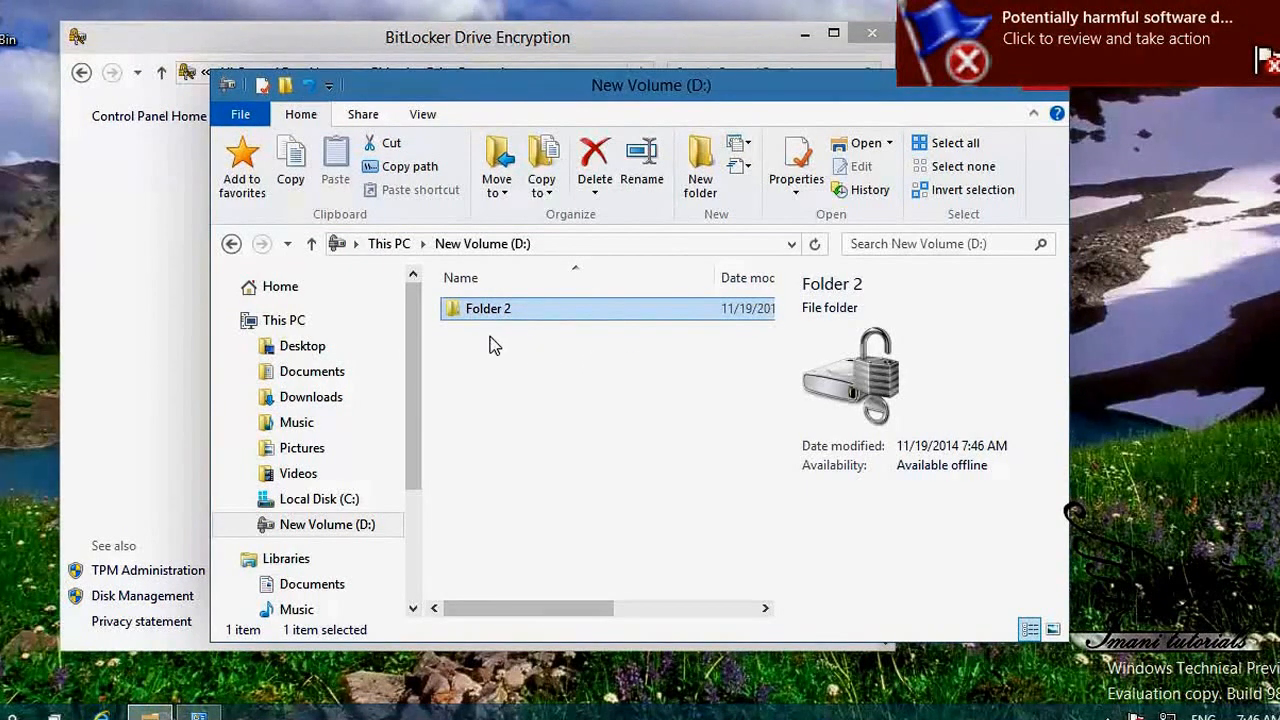
{"action": "left_click", "coordinate": [531, 364]}
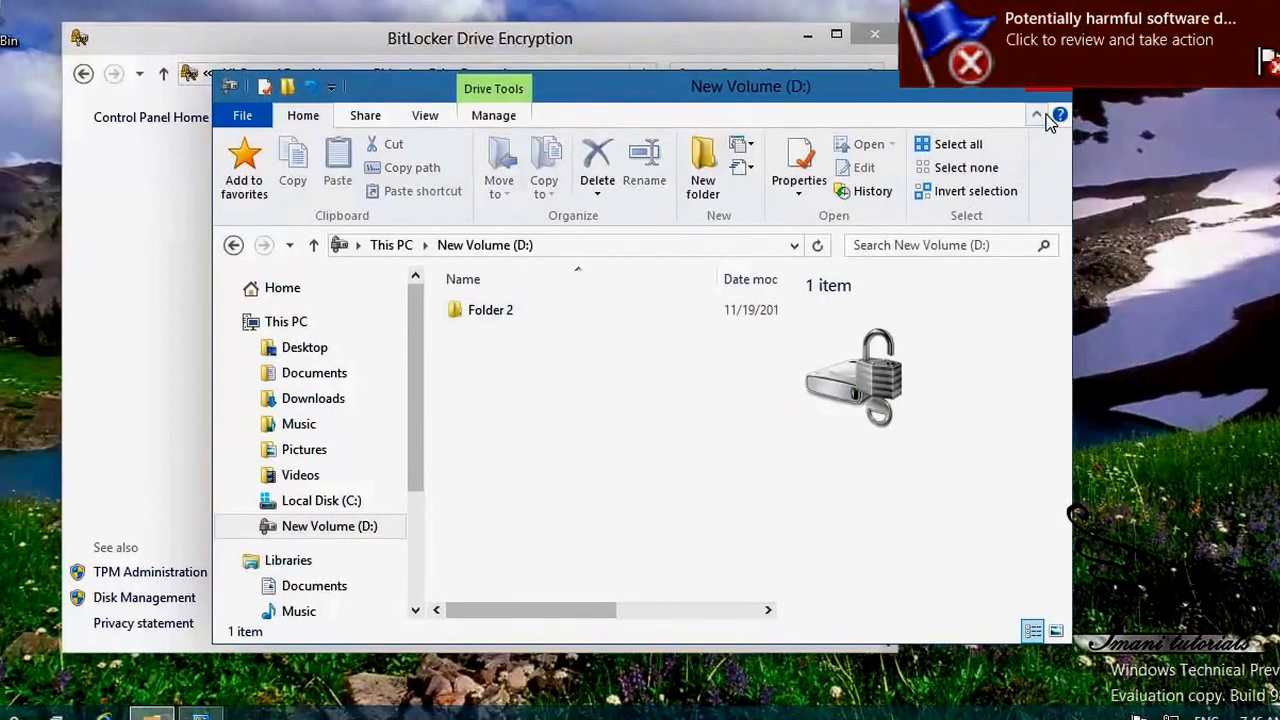
Step: Close the D: window and open the saved BitLocker recovery key file from Documents in Notepad
{"action": "left_click", "coordinate": [1052, 95]}
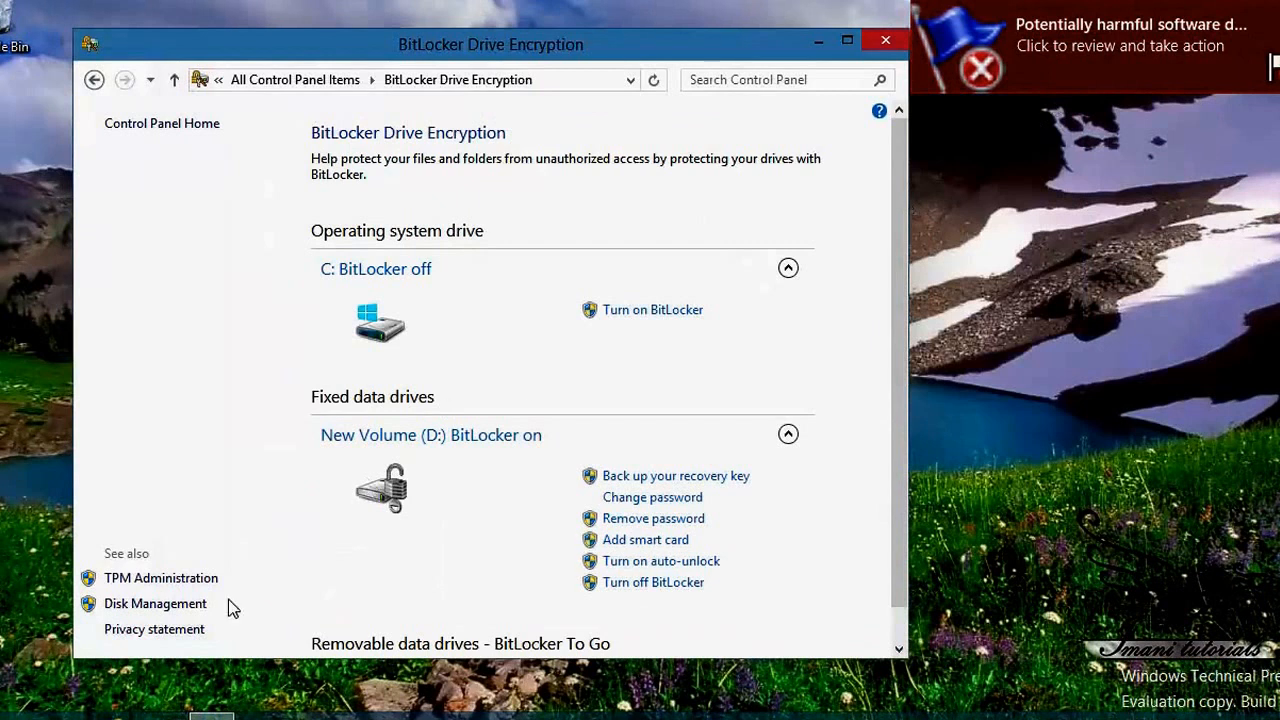
{"action": "left_click", "coordinate": [212, 716]}
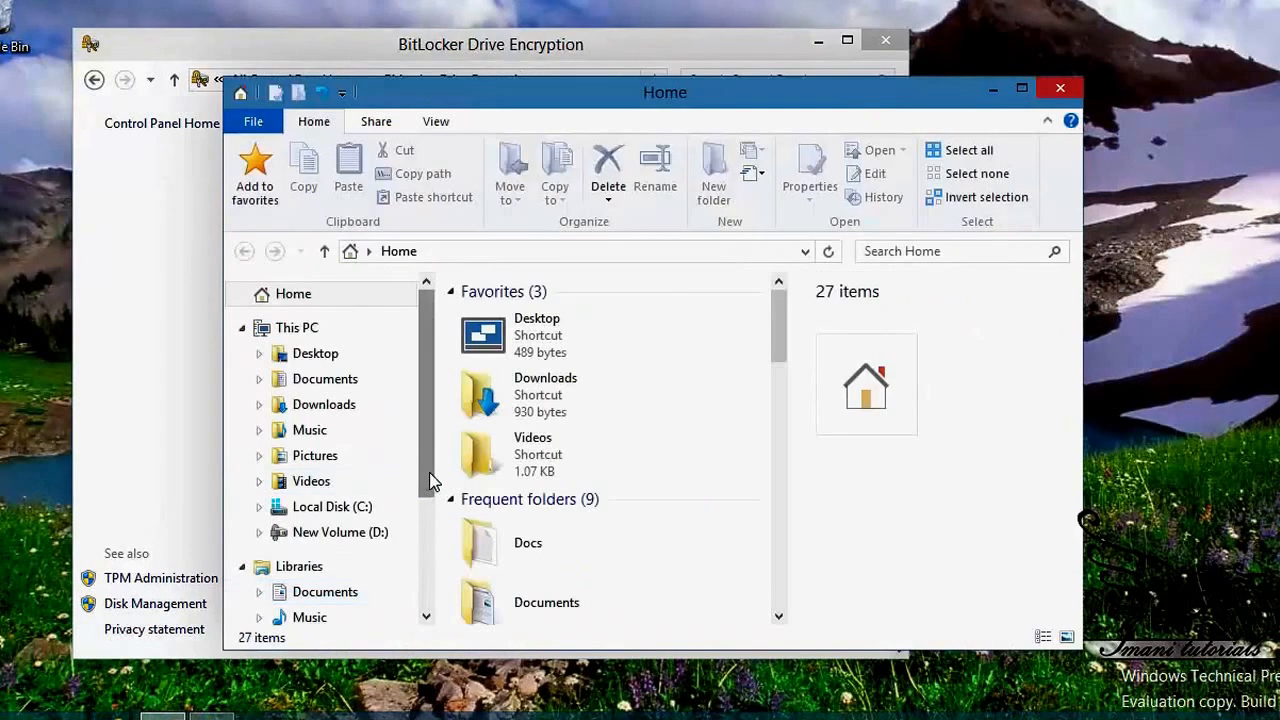
{"action": "left_click", "coordinate": [325, 380]}
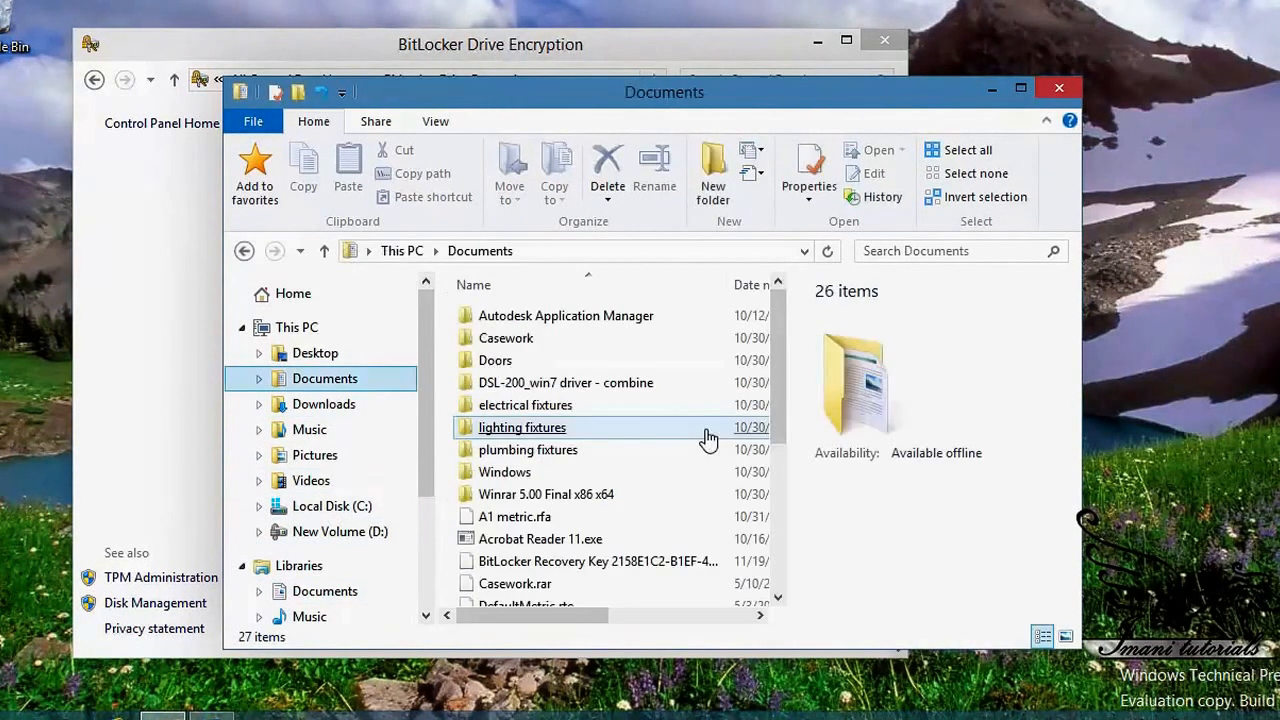
{"action": "left_click", "coordinate": [625, 563]}
{"action": "double_click", "coordinate": [625, 563]}
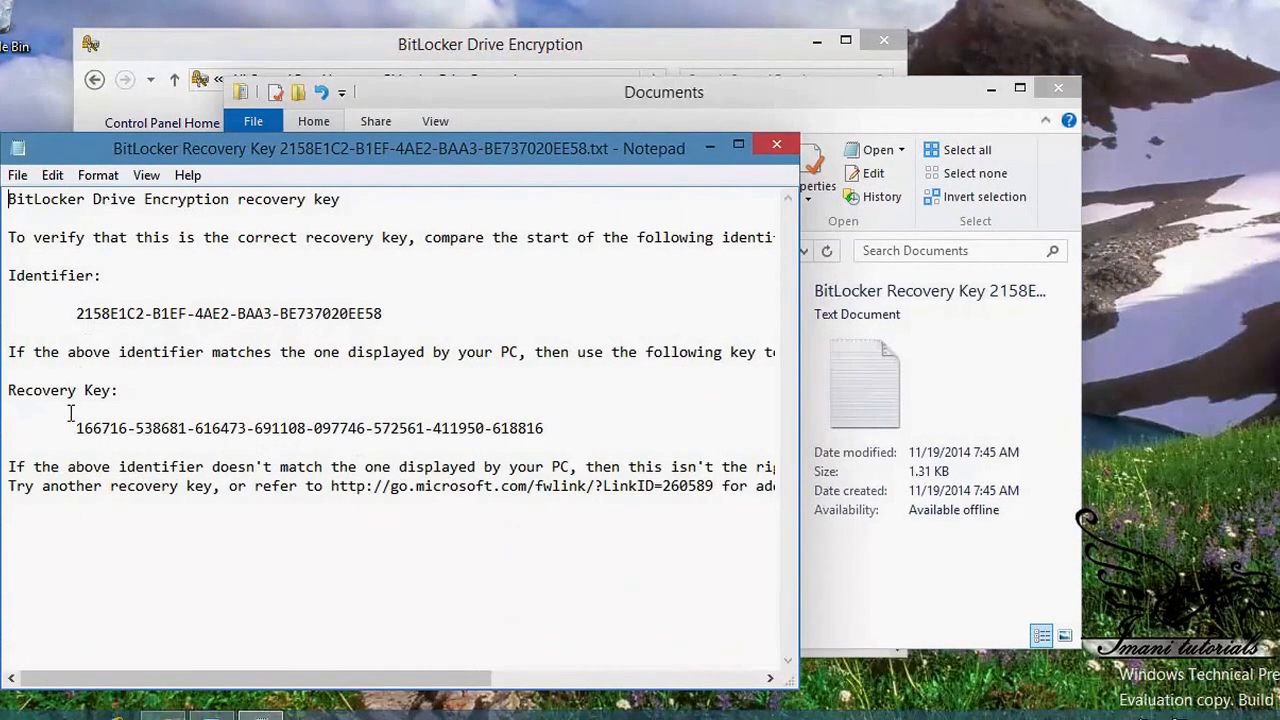
Step: Highlight the recovery key digits and key identifier line, then close Notepad
{"action": "left_click_drag", "start_coordinate": [76, 428], "coordinate": [560, 428]}
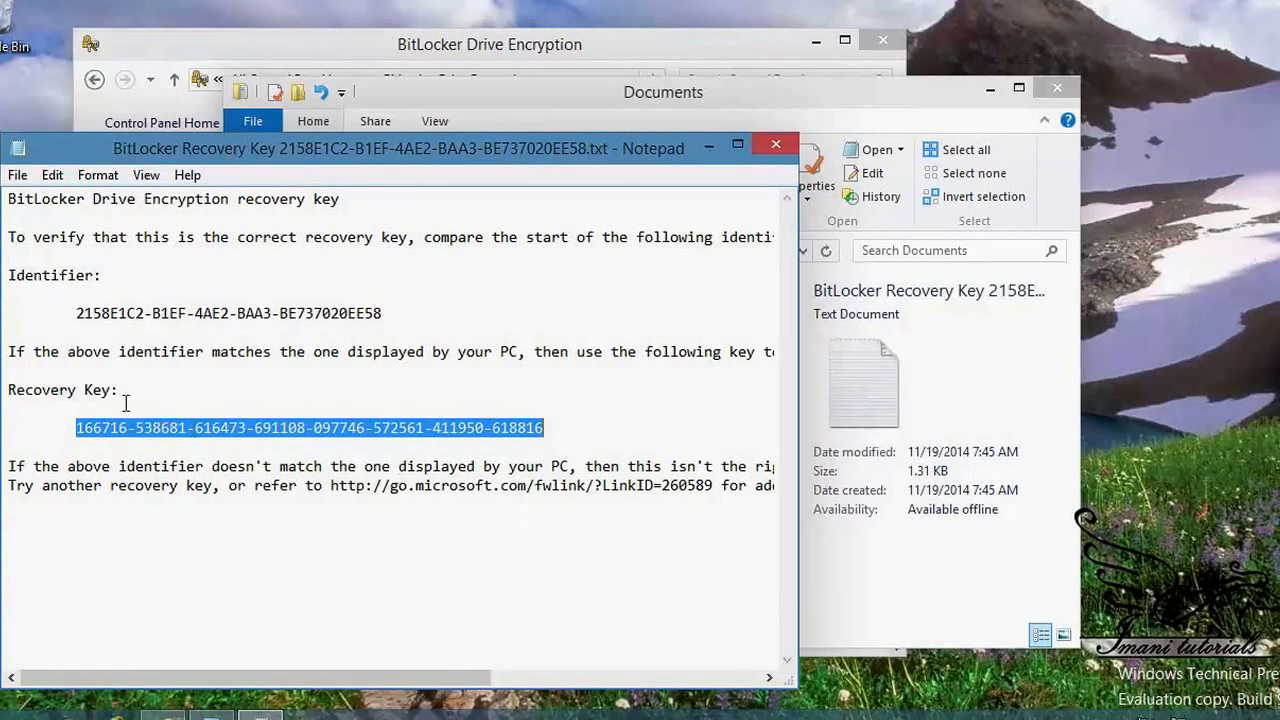
{"action": "left_click_drag", "start_coordinate": [70, 318], "coordinate": [397, 322]}
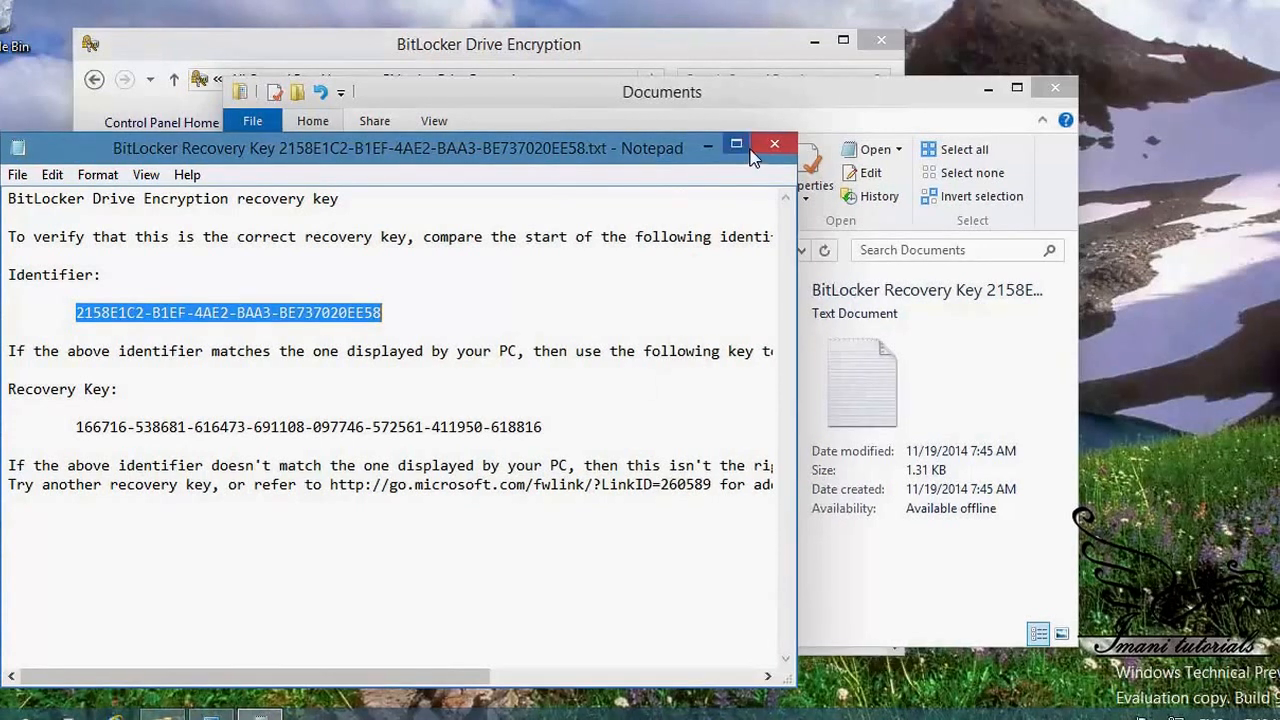
{"action": "left_click", "coordinate": [763, 143]}
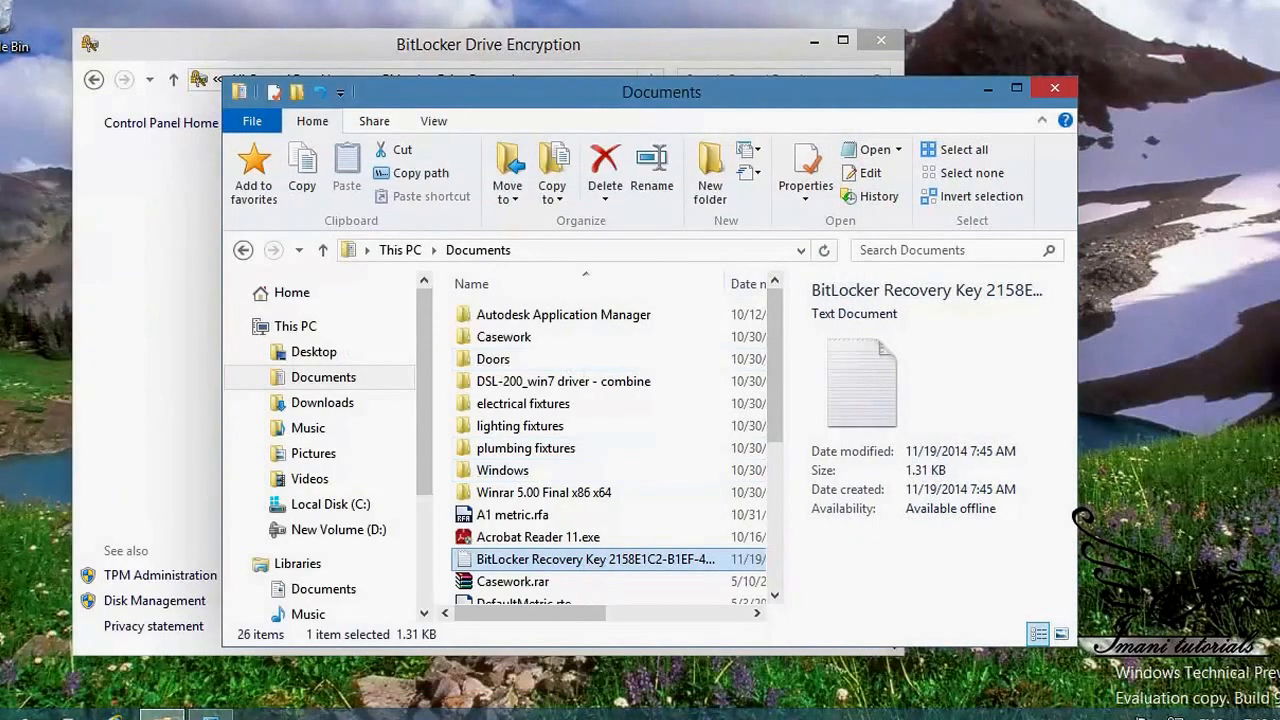
Step: Check New Volume (D:) in a new File Explorer window, then return to the BitLocker panel
{"action": "right_click", "coordinate": [165, 716]}
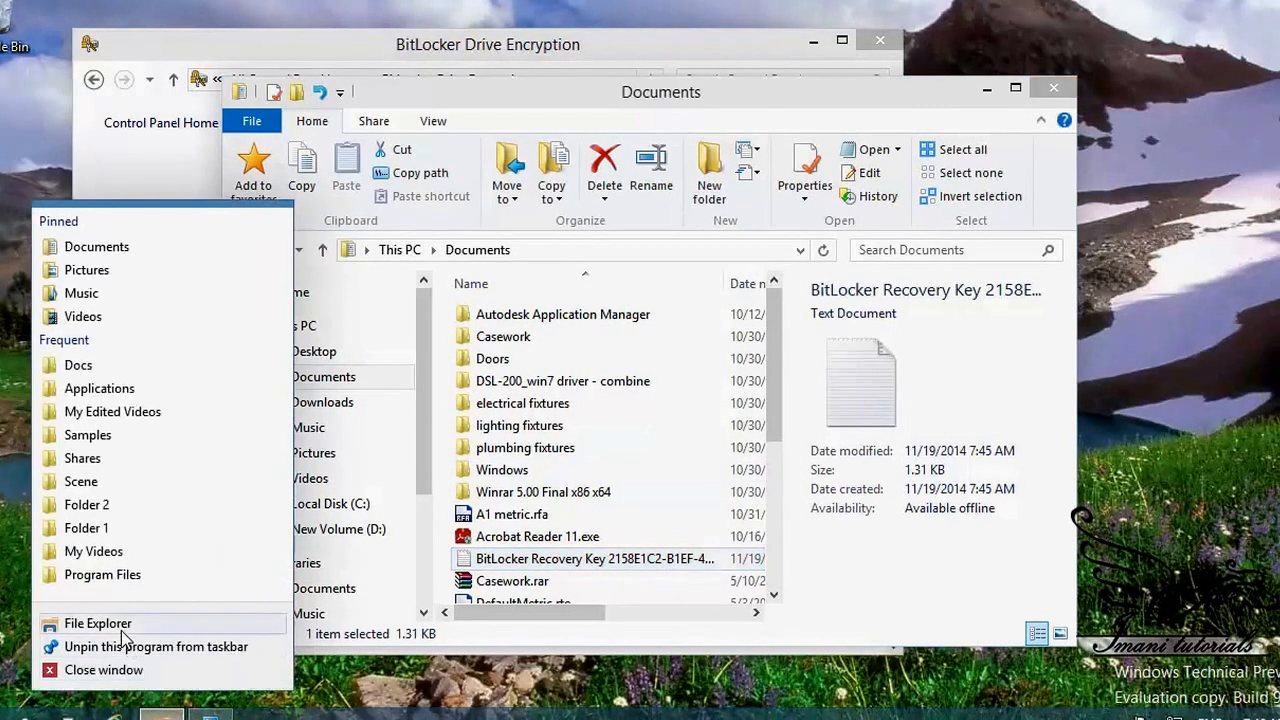
{"action": "left_click", "coordinate": [112, 625]}
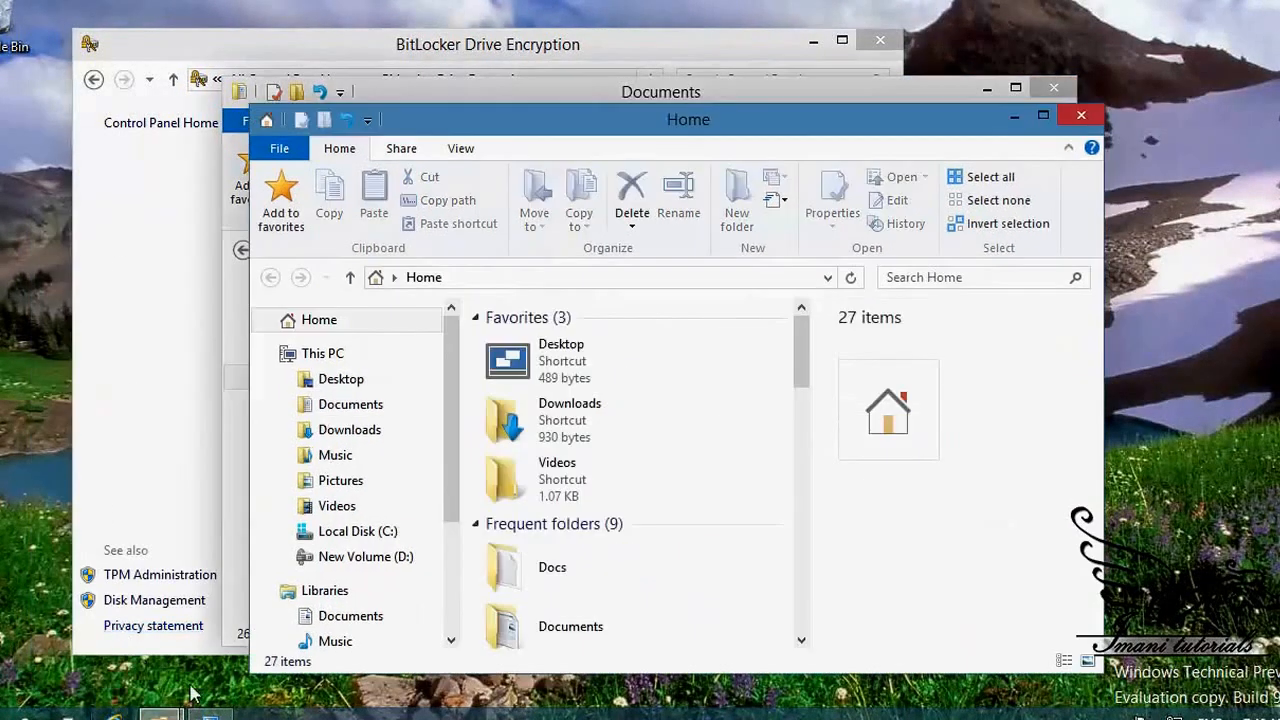
{"action": "left_click", "coordinate": [389, 558]}
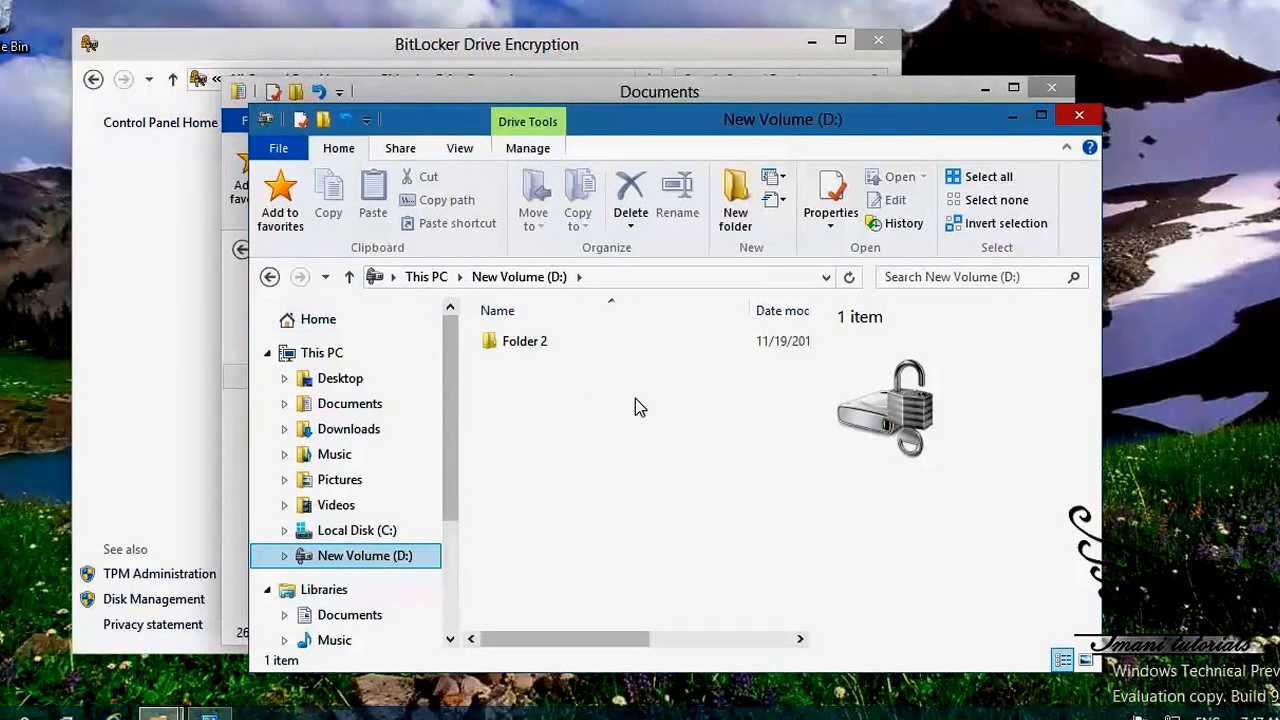
{"action": "left_click", "coordinate": [126, 312]}
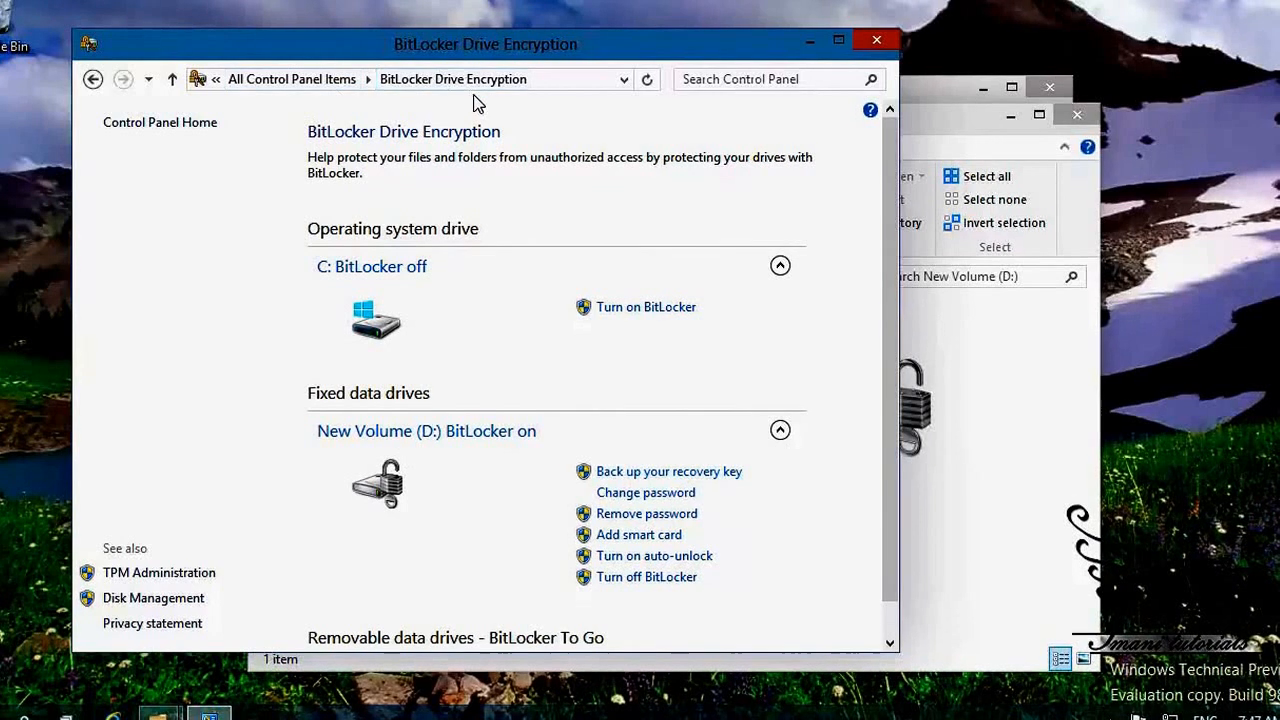
Step: Cancel the recovery key backup, then turn off BitLocker on New Volume (D:) to start decrypting
{"action": "left_click", "coordinate": [670, 473]}
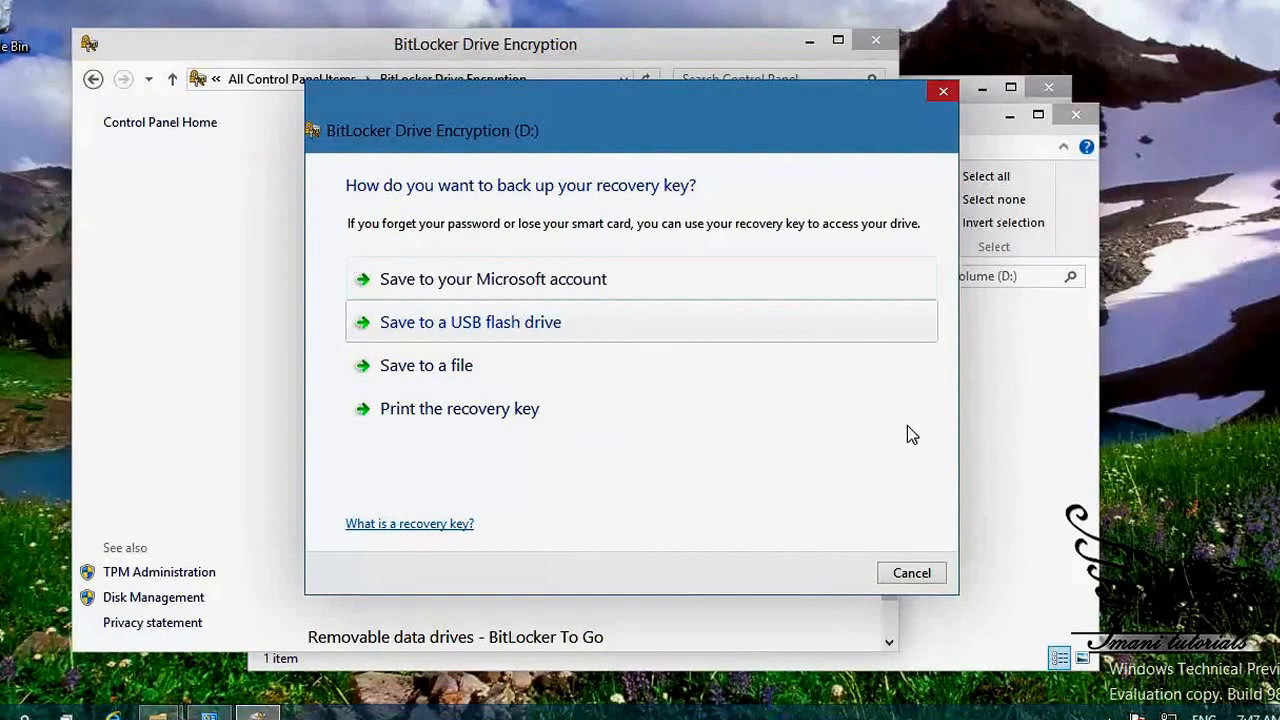
{"action": "left_click", "coordinate": [921, 574]}
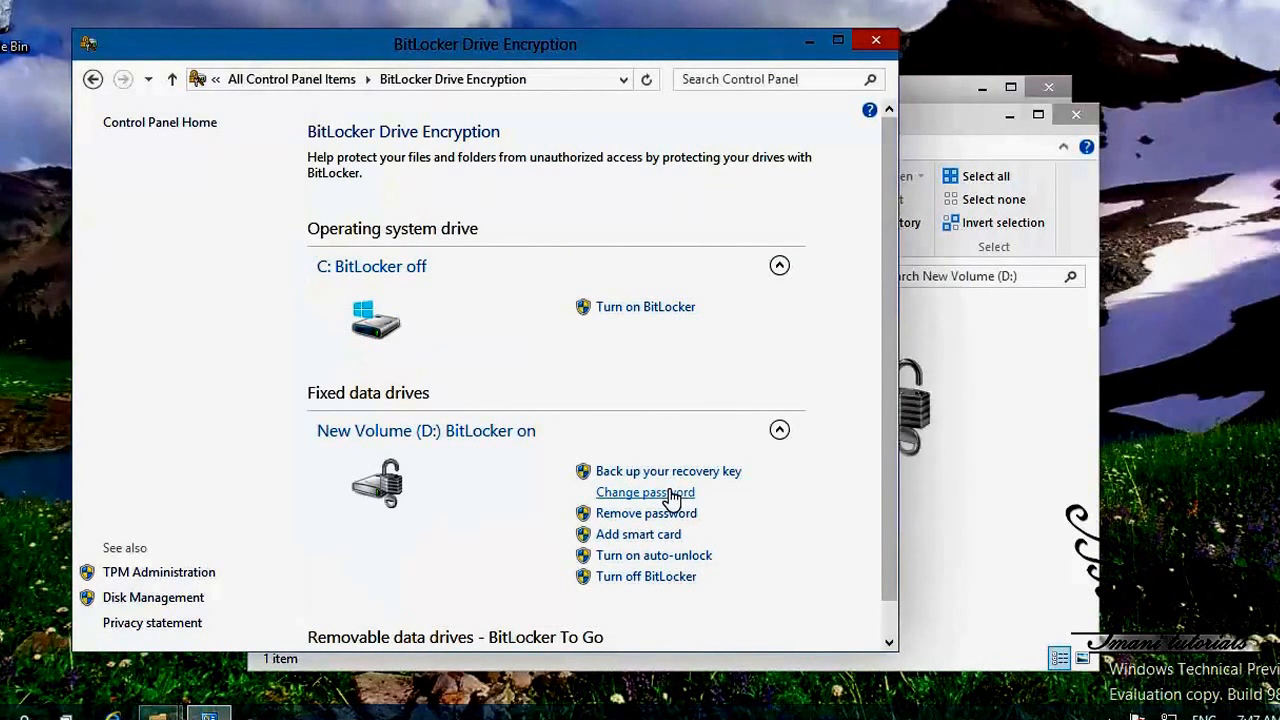
{"action": "left_click", "coordinate": [684, 580]}
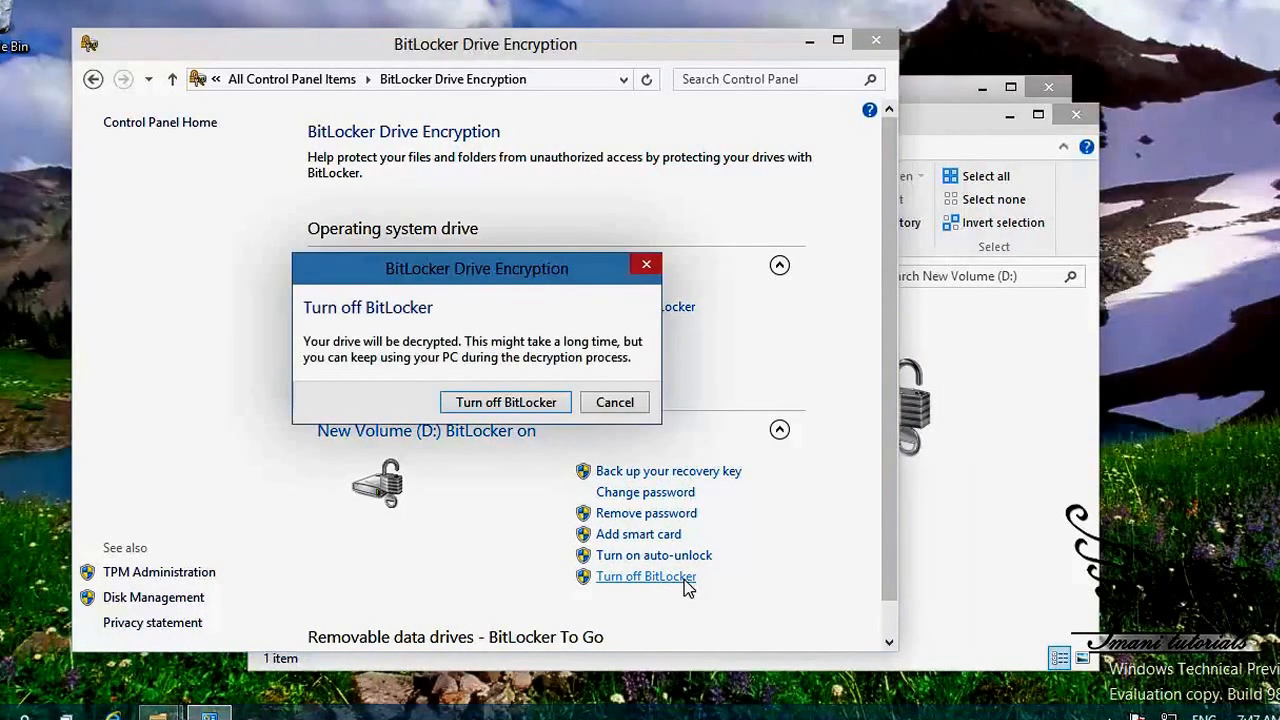
{"action": "left_click", "coordinate": [503, 405]}
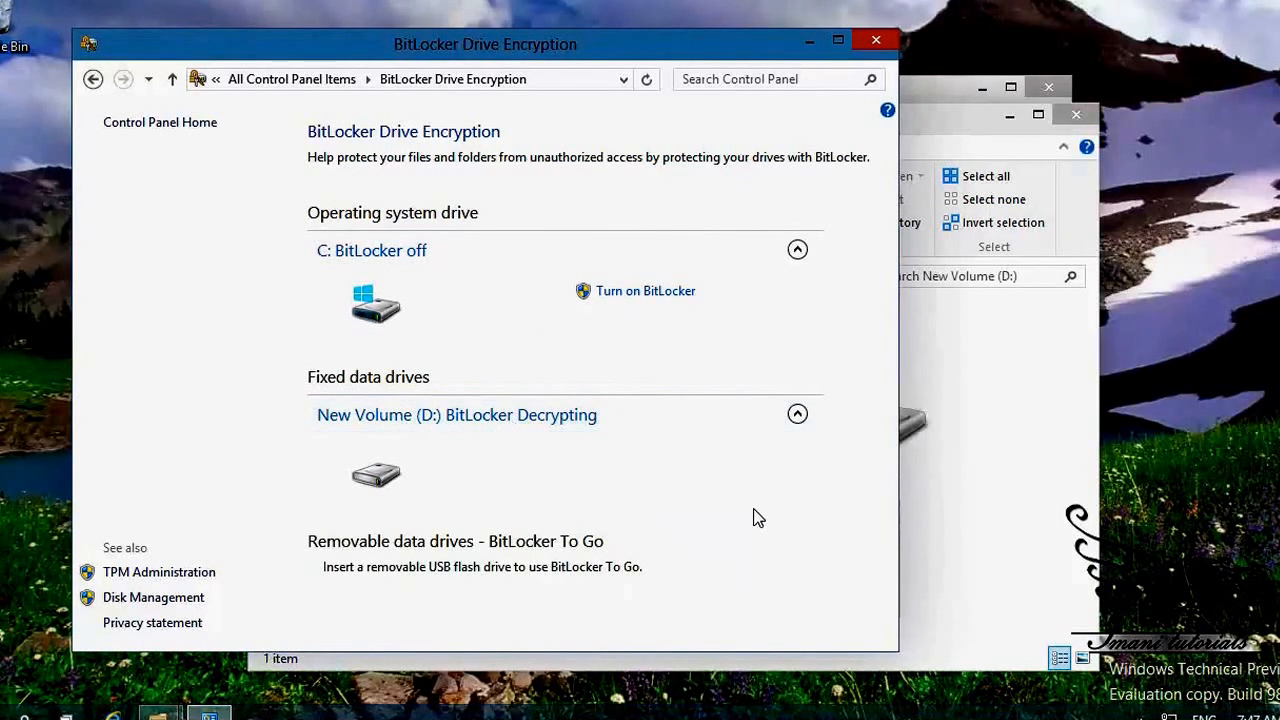
Step: Confirm in TPM Management that no compatible TPM is found, then close the console
{"action": "left_click", "coordinate": [160, 575]}
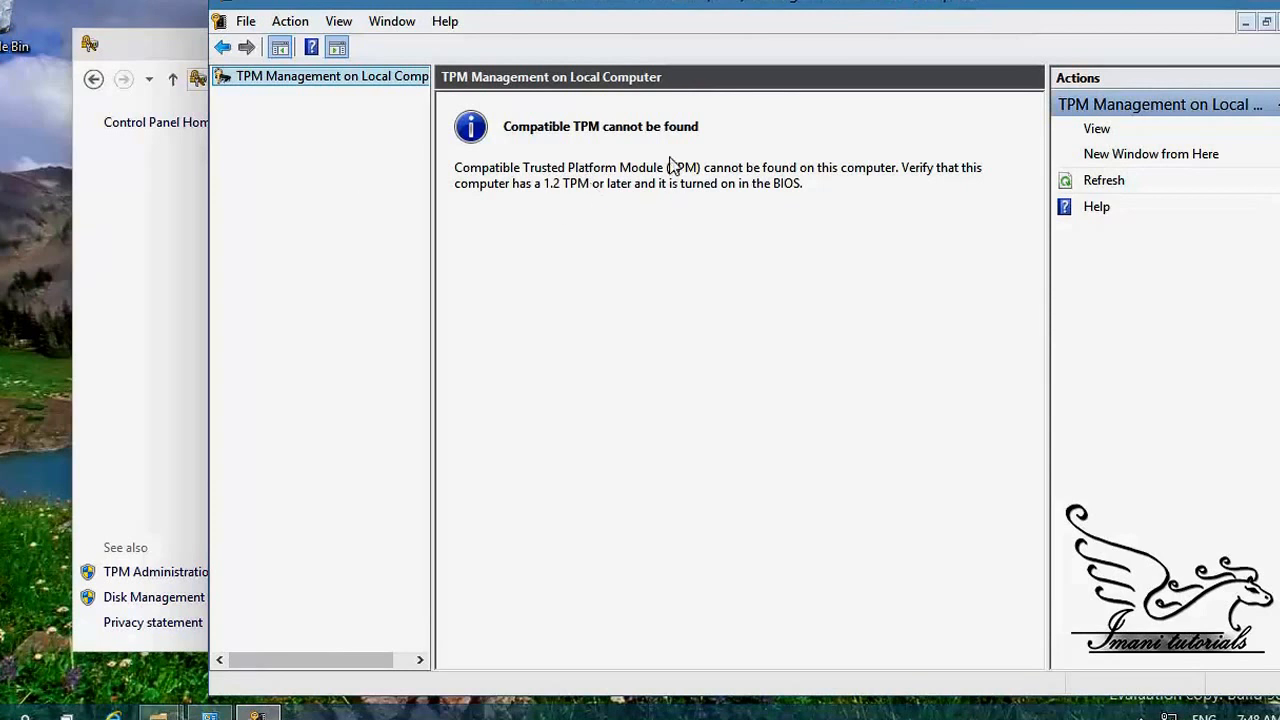
{"action": "right_click", "coordinate": [277, 87]}
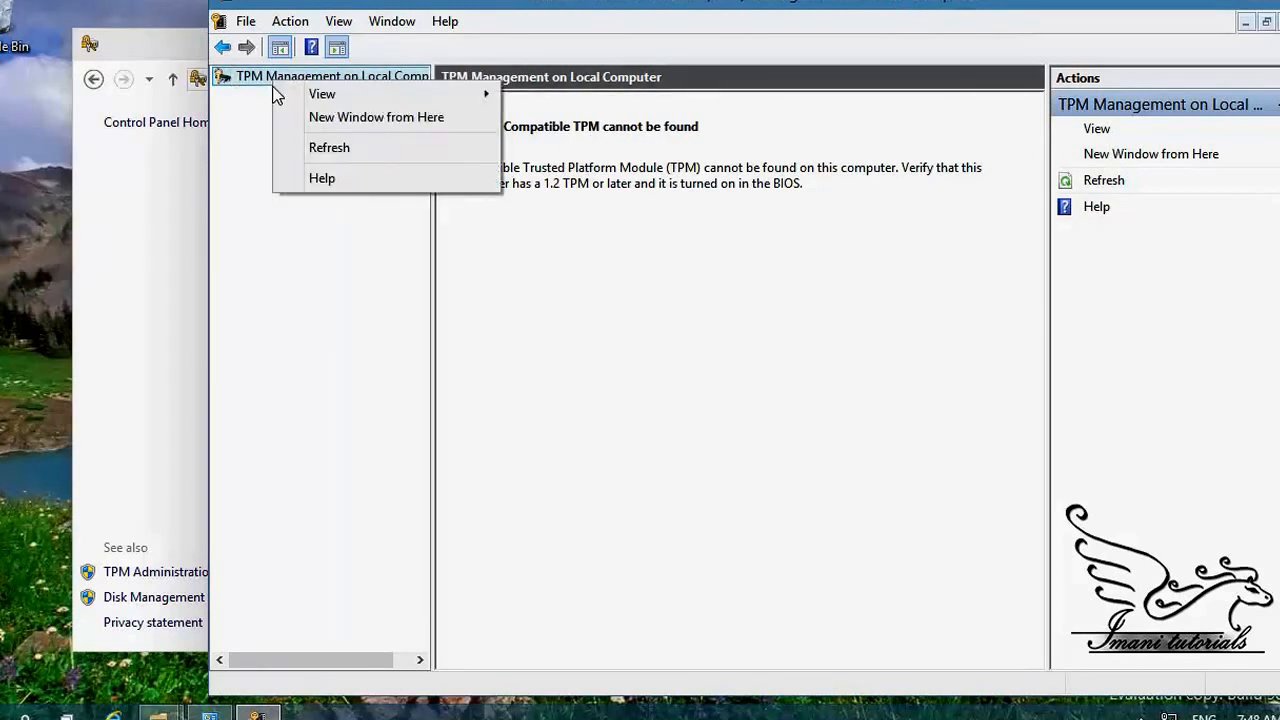
{"action": "left_click", "coordinate": [677, 260]}
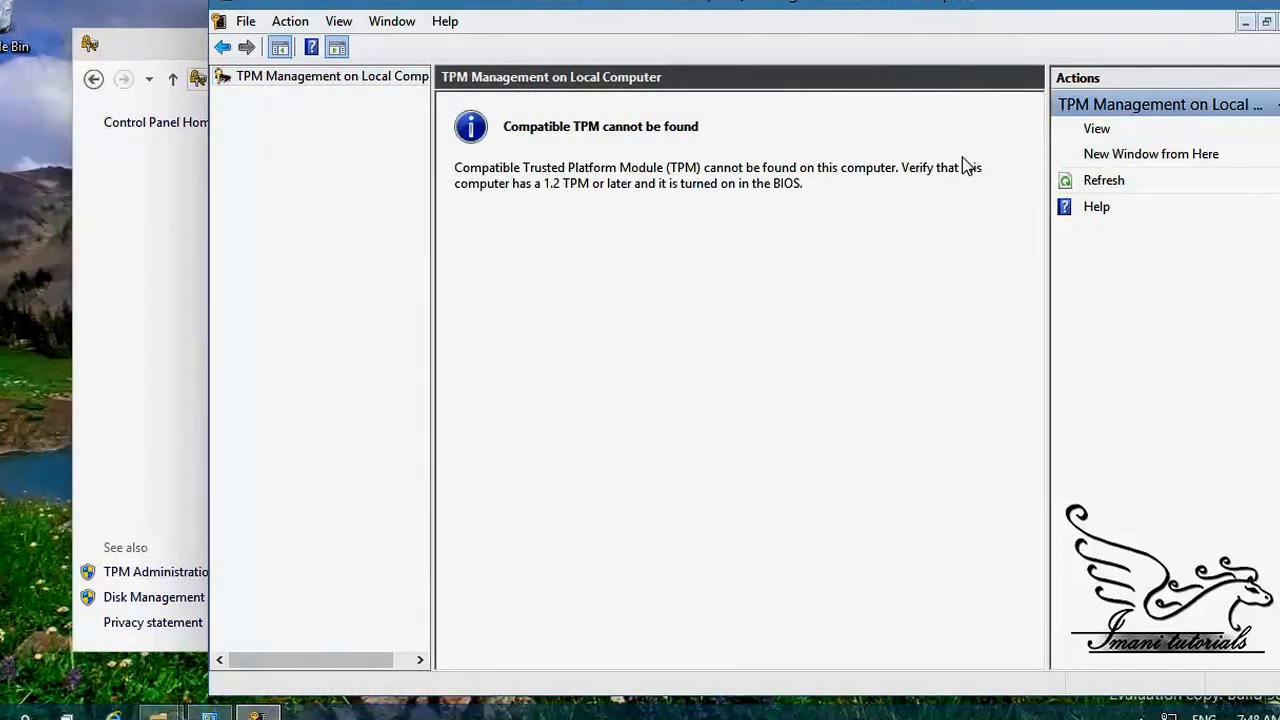
{"action": "left_click", "coordinate": [1278, 2]}
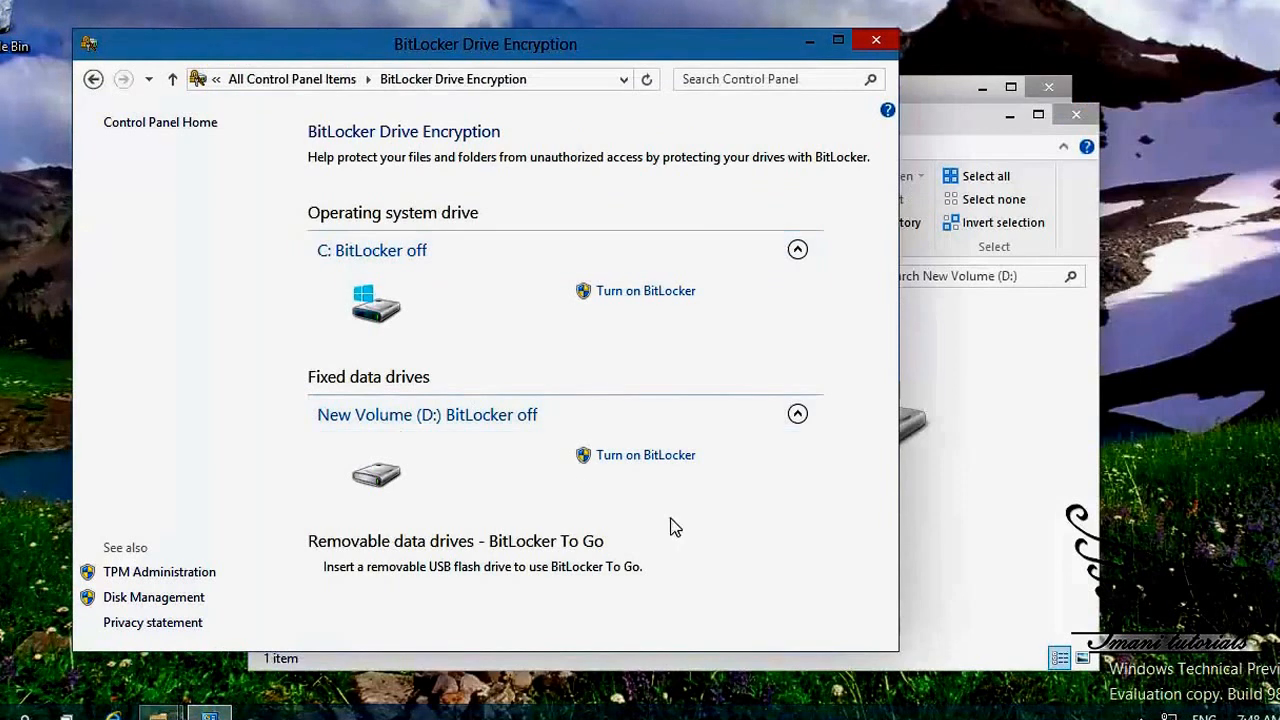